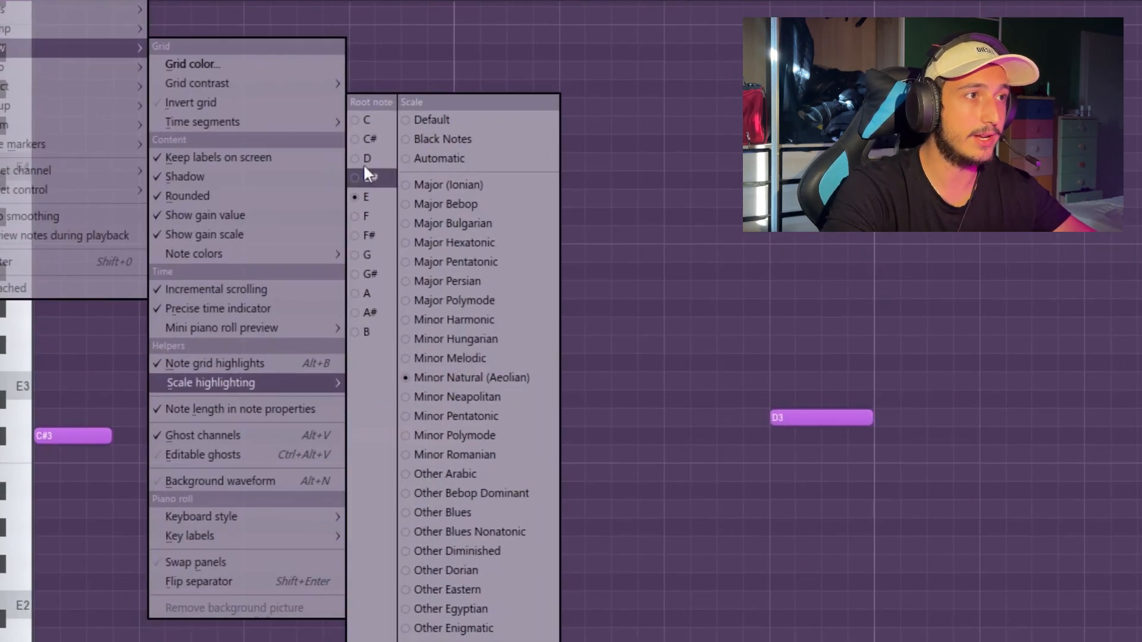
Set the scale highlighting root note to C#
click(367, 141)
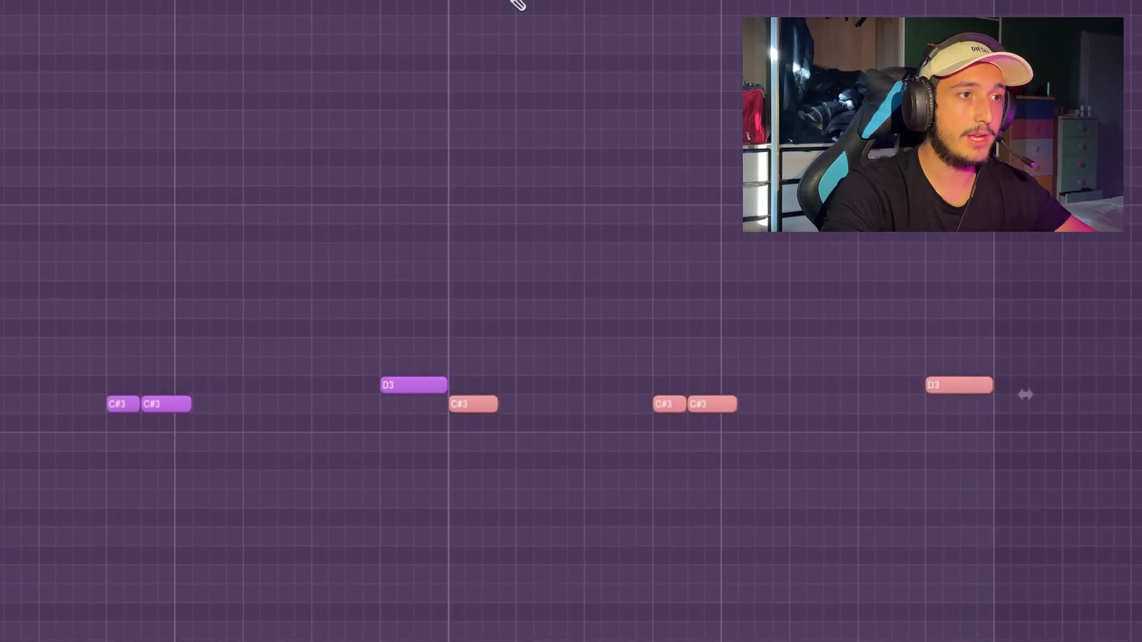
Play the pattern and add a short B2 note directly before the last D3 note
scroll(762, 237, up, 2)
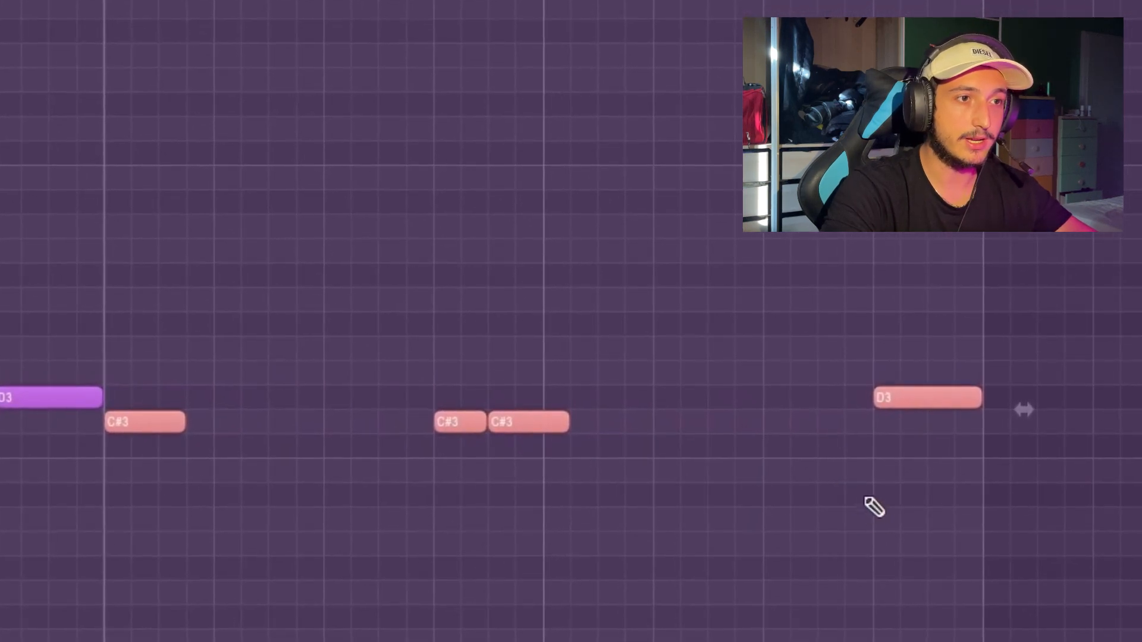
key(space)
click(869, 536)
right_click(868, 536)
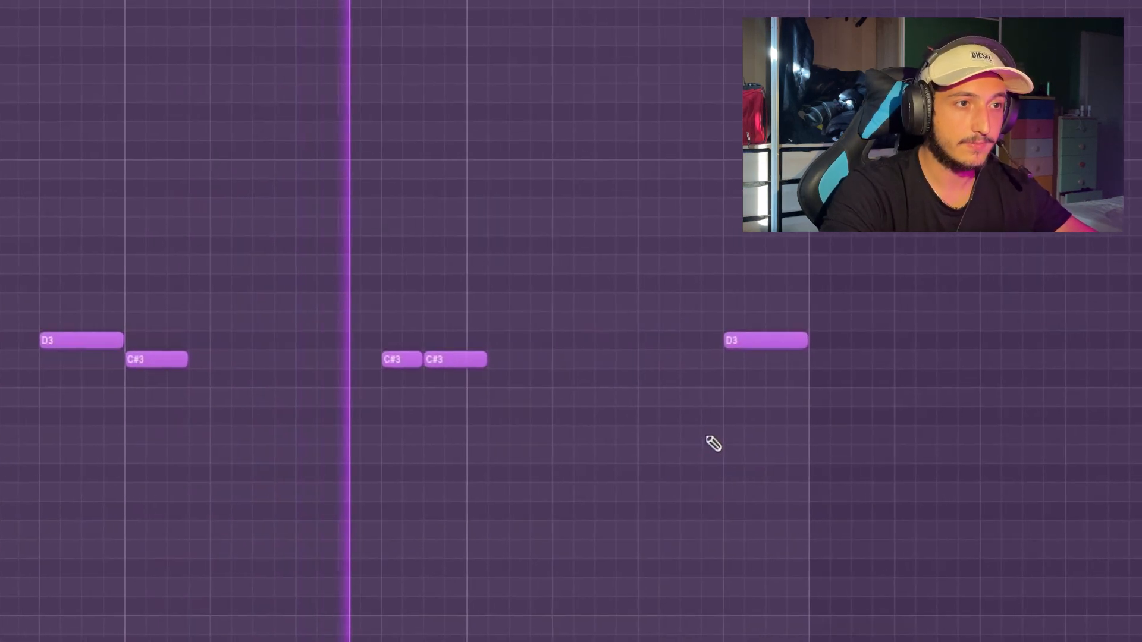
click(641, 420)
mouse_move(679, 415)
mouse_down()
mouse_move(681, 394)
mouse_move(727, 409)
mouse_move(857, 380)
mouse_up()
scroll(1107, 430, down, 3)
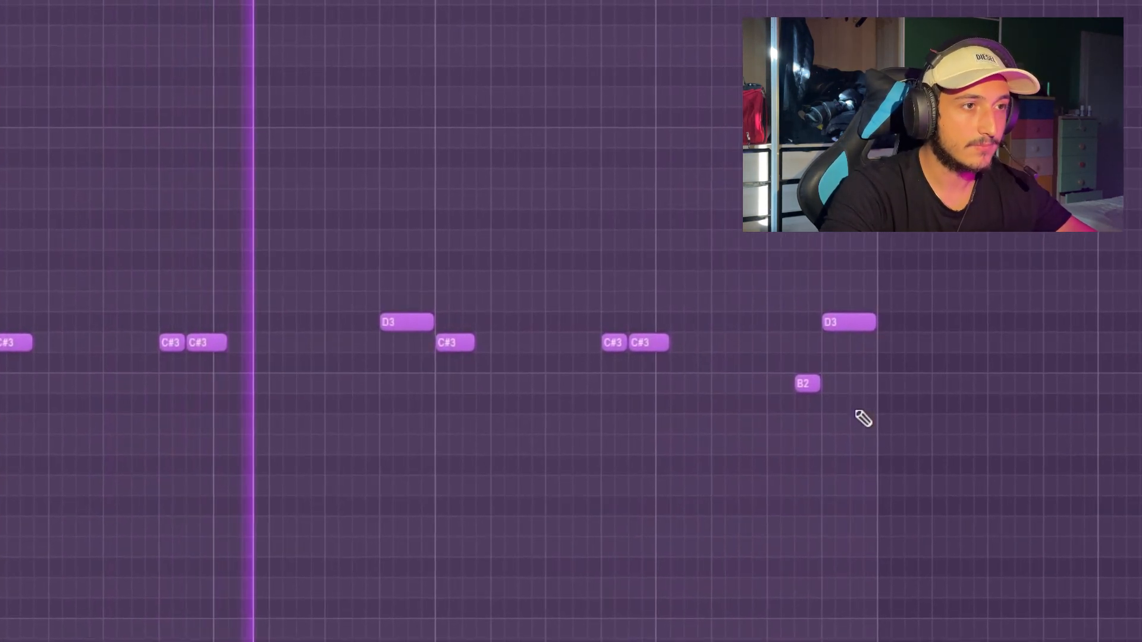
scroll(855, 414, up, 2)
scroll(803, 426, down, 1)
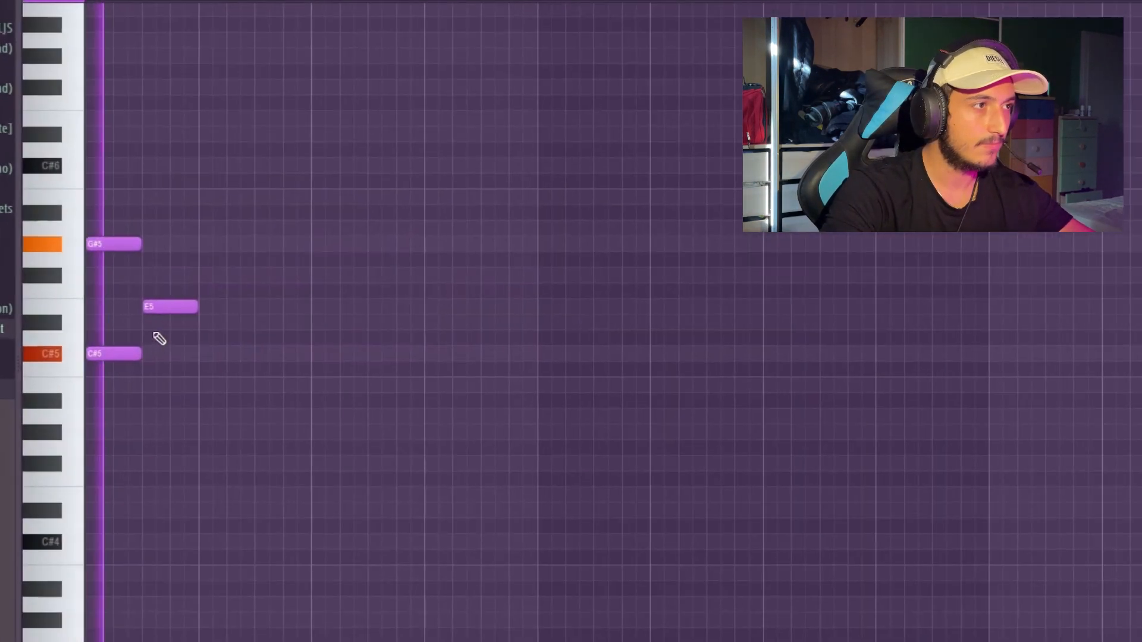
Add an A5 note after the opening chord, lengthen G#5 and C#5 to meet it, and shorten A5 to the bar end
click(206, 205)
drag(225, 208, 257, 205)
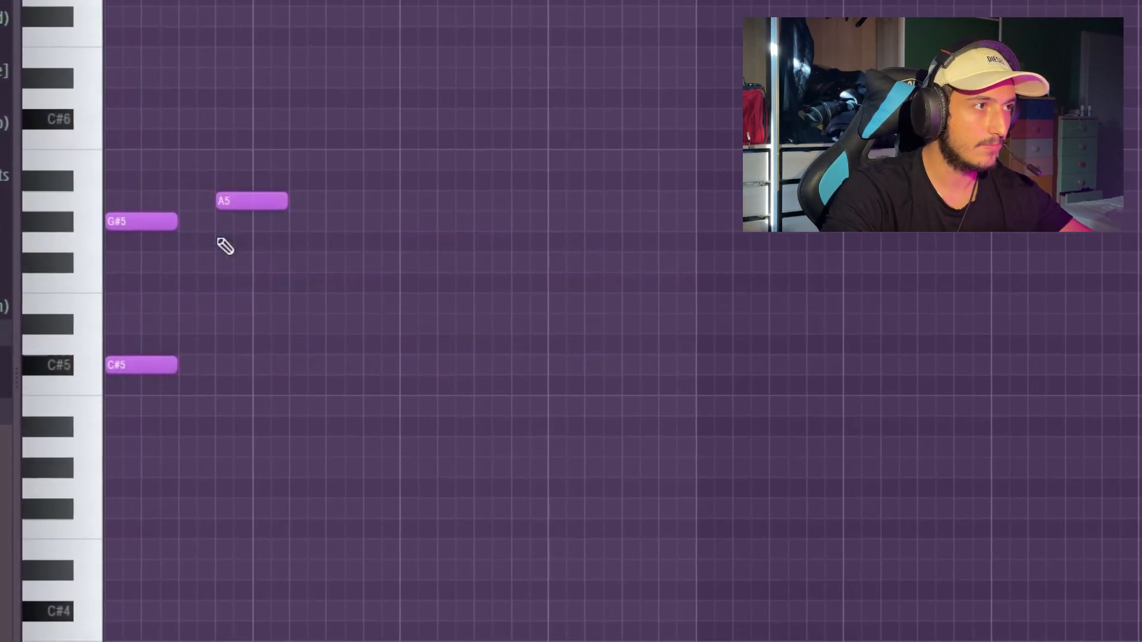
drag(173, 224, 206, 224)
drag(181, 369, 219, 368)
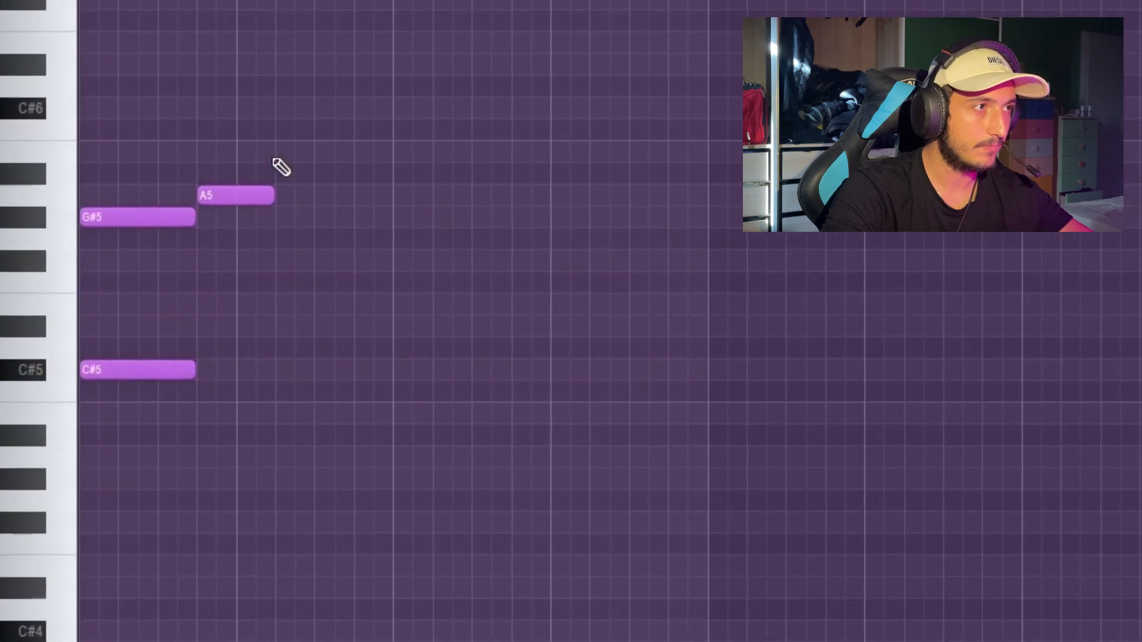
key(space)
drag(289, 198, 252, 208)
Duplicate the one-bar G#5, C#5 and A5 phrase repeatedly to fill the pattern
key(ctrl+b)
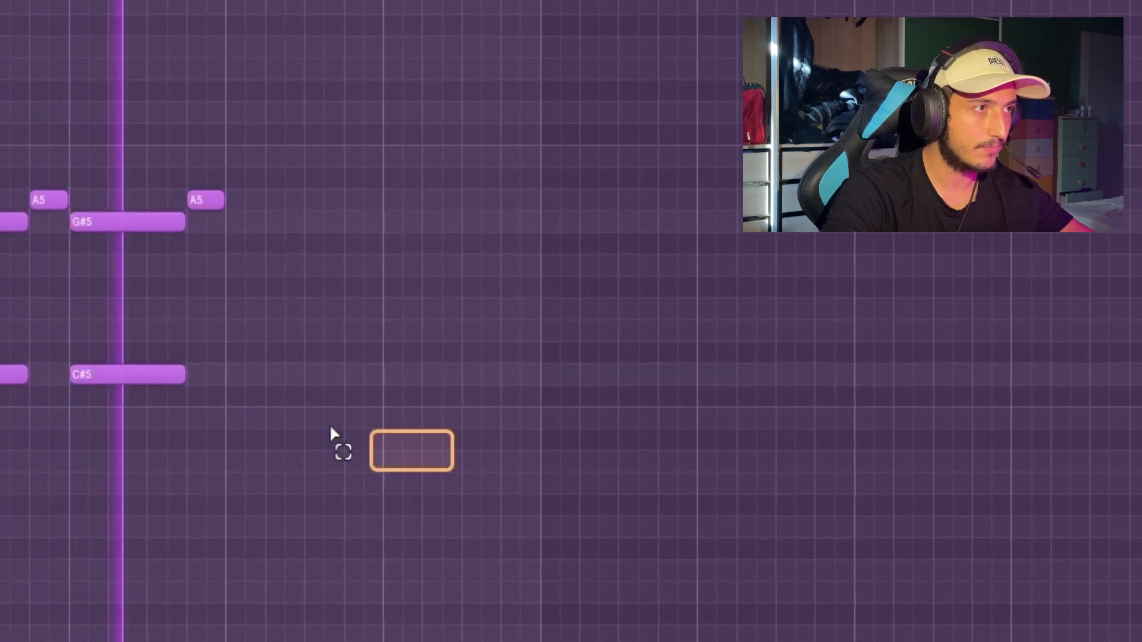
key(ctrl+b)
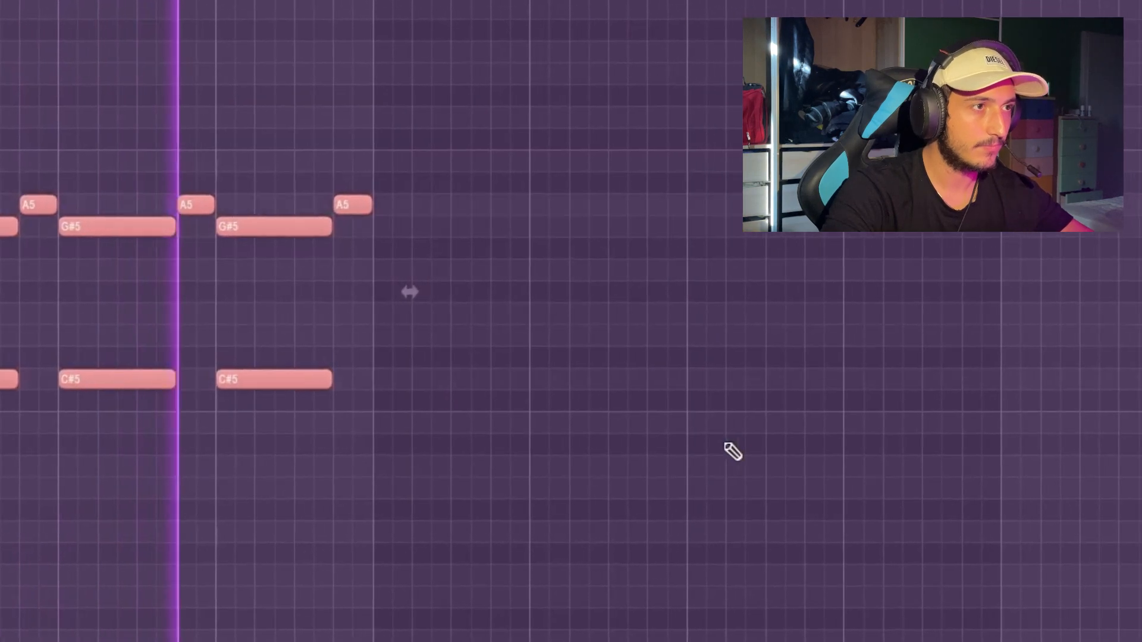
key(ctrl+b)
key(ctrl+b)
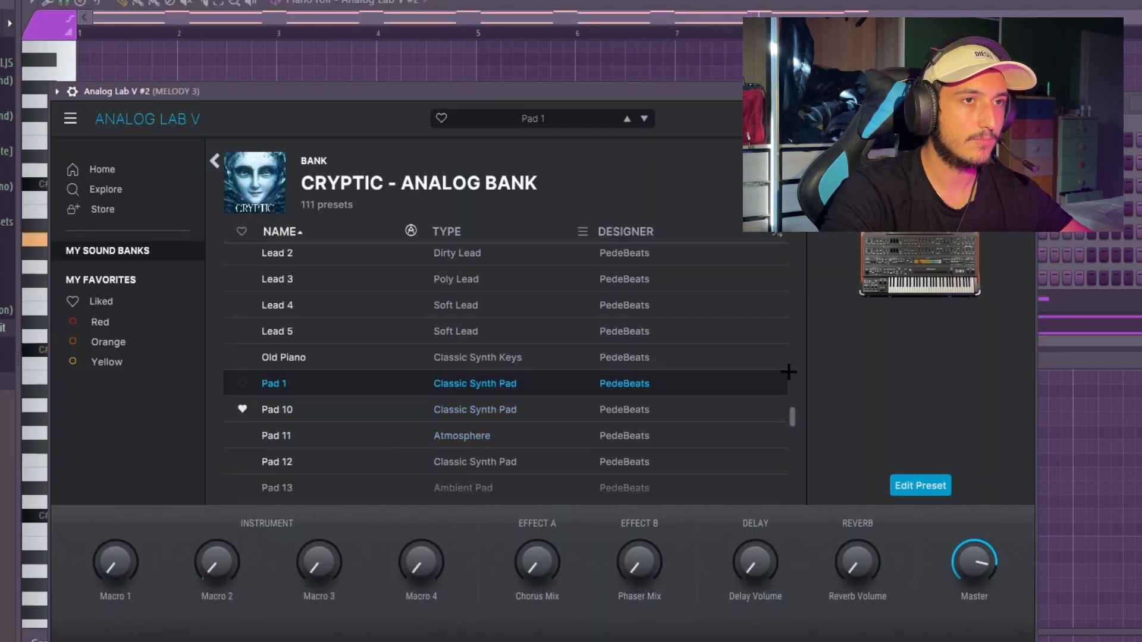
Show the channel rack and open the notes of Analog Lab V #2 in the piano roll
key(F6)
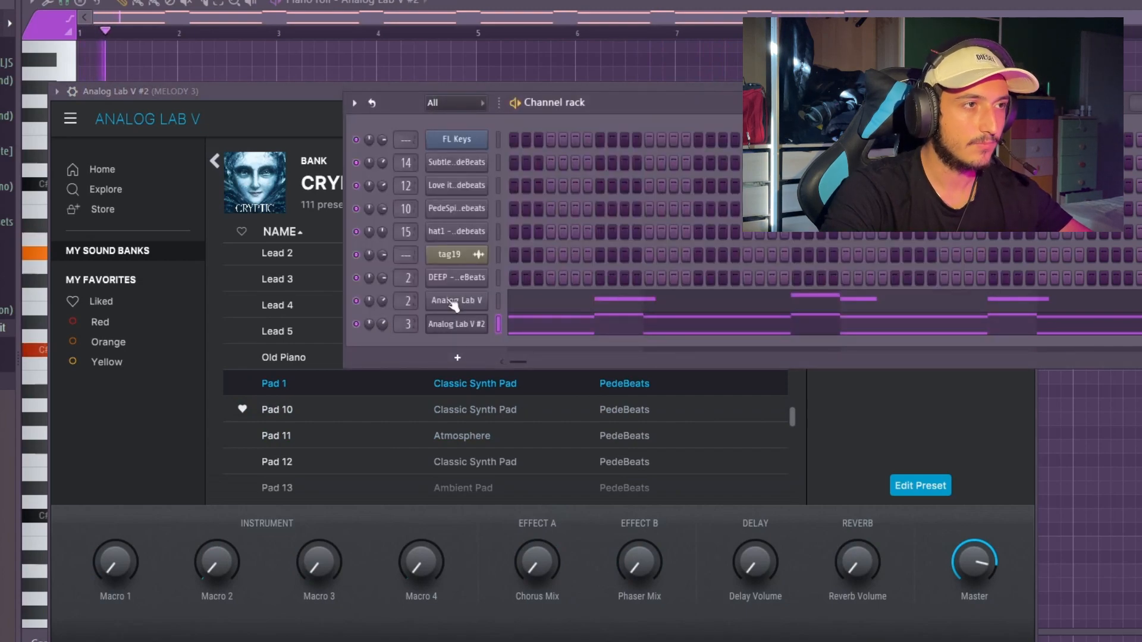
click(544, 302)
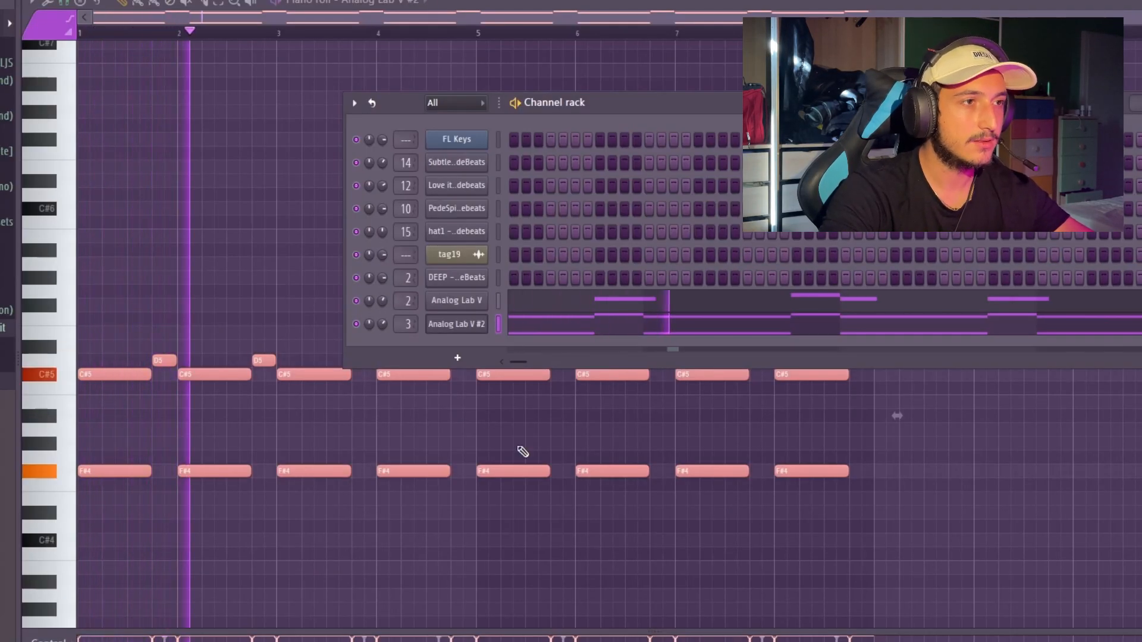
click(671, 522)
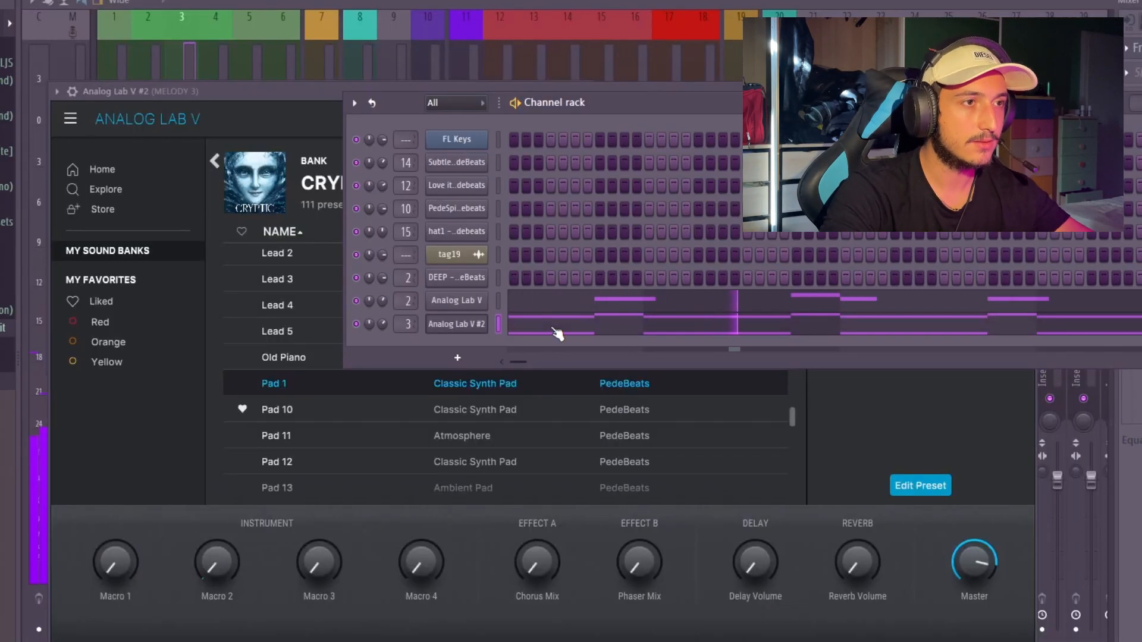
click(558, 334)
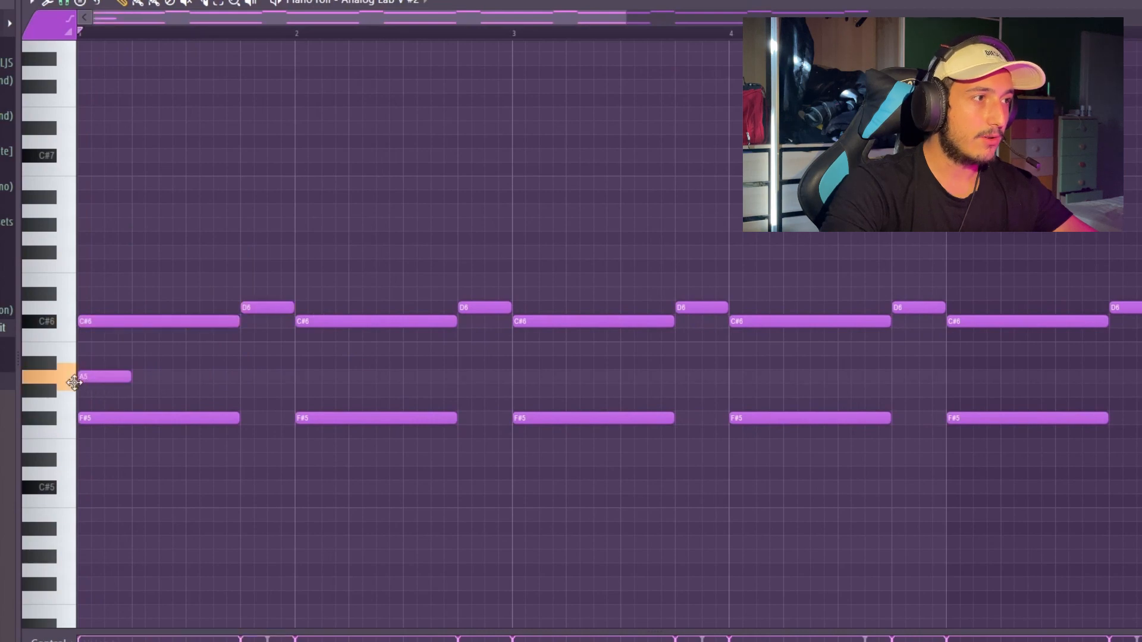
Delete the short A5 note at the start of the pattern and play the whole phrase back
right_click(104, 376)
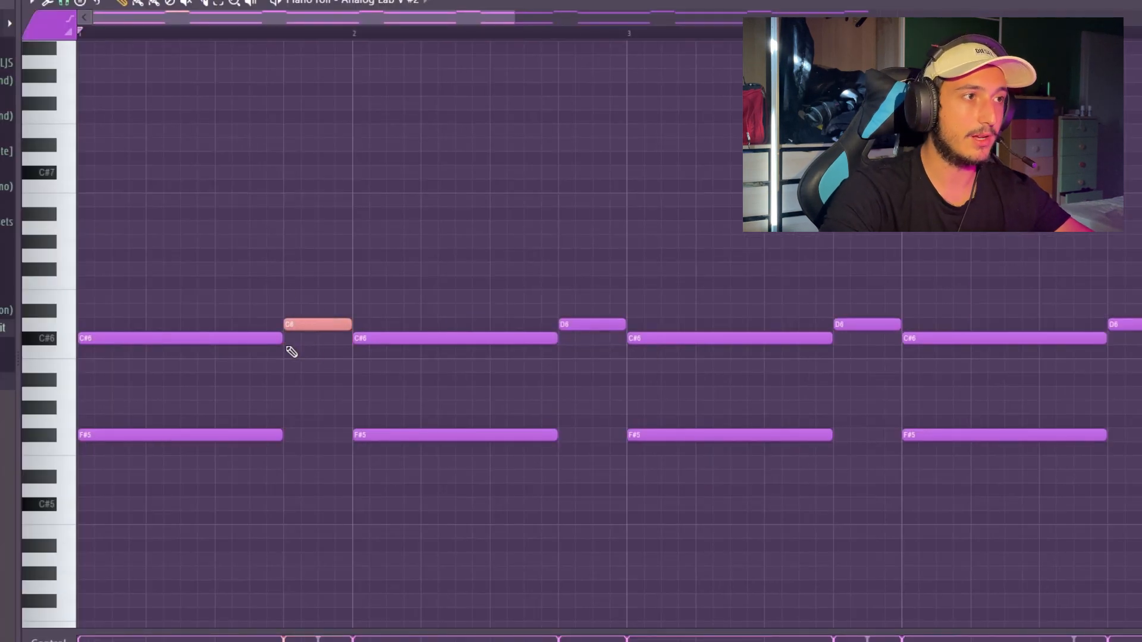
drag(1139, 426, 79, 97)
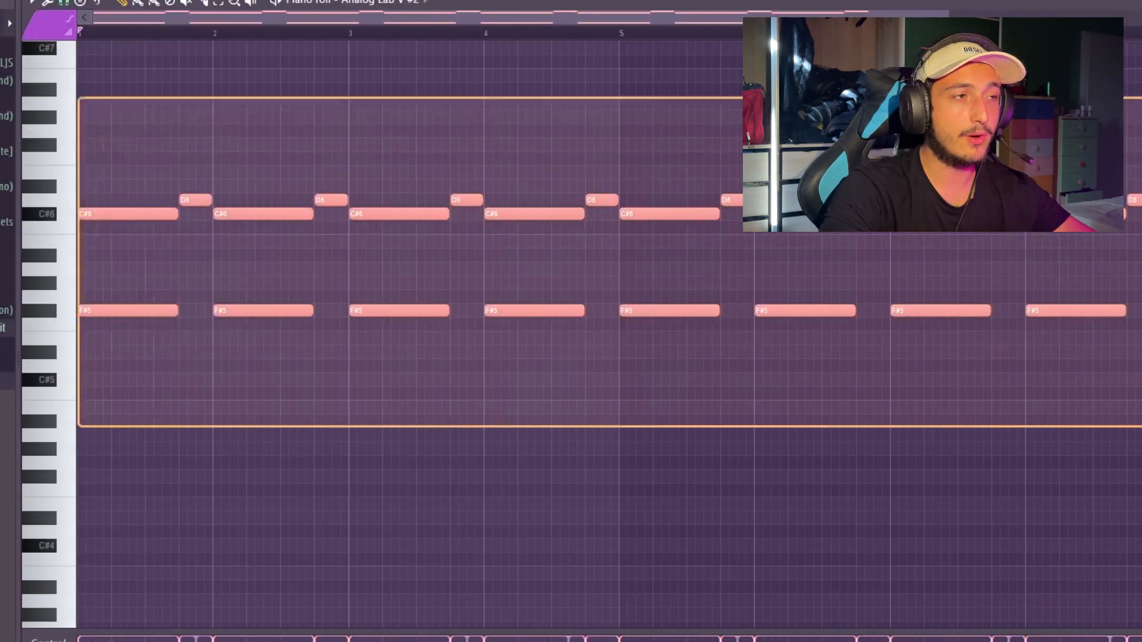
scroll(145, 291, up, 3)
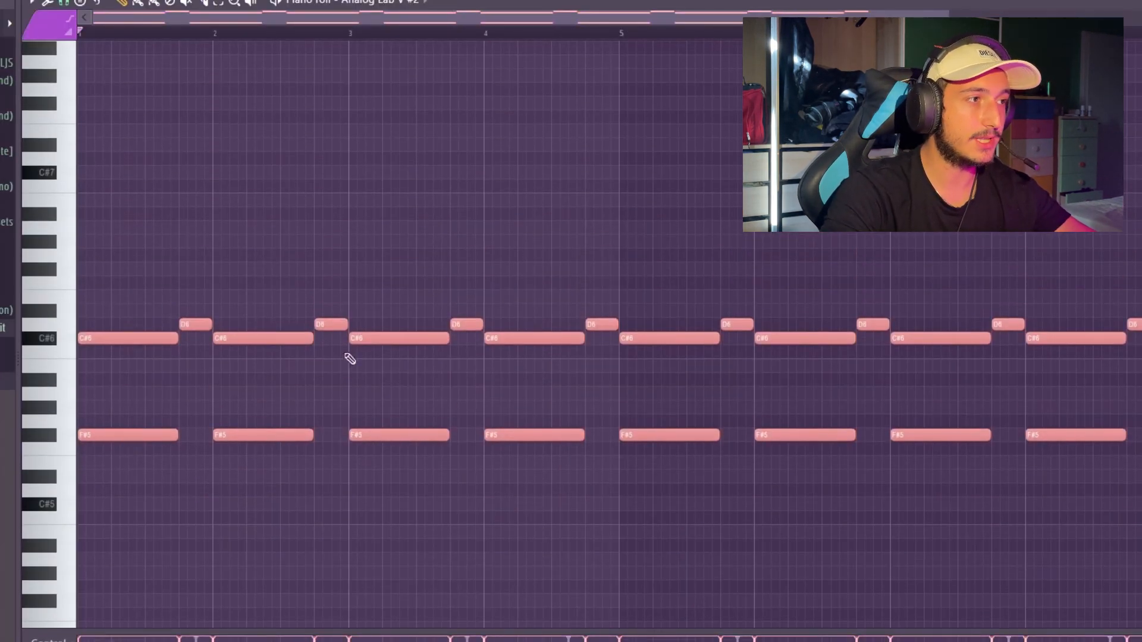
key(space)
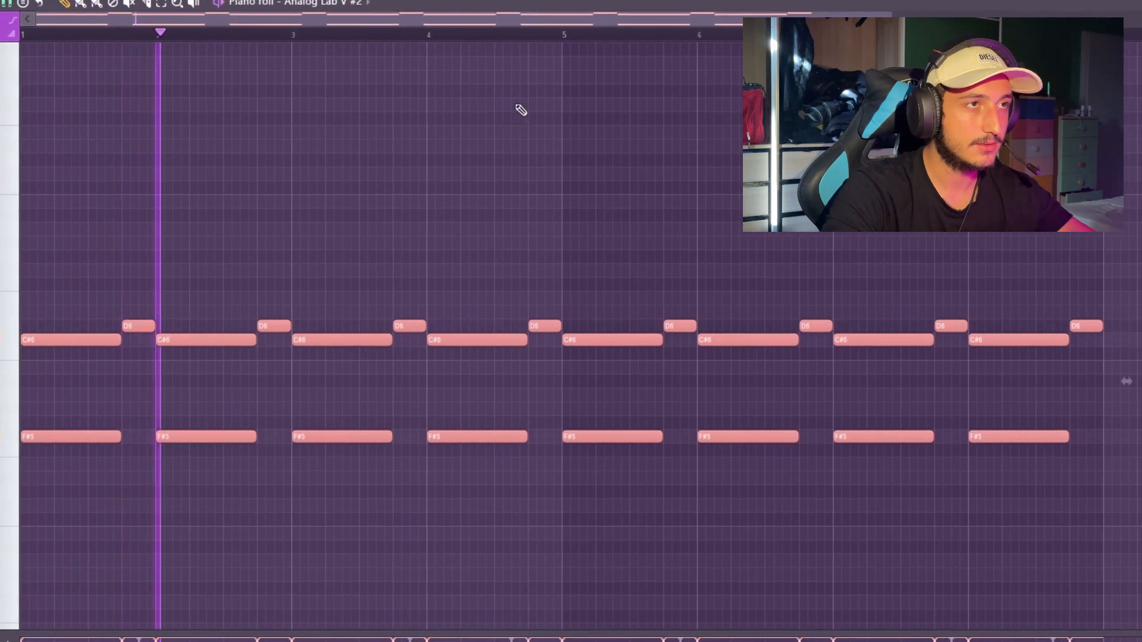
Clone the Analog Lab V channel in the channel rack
key(F6)
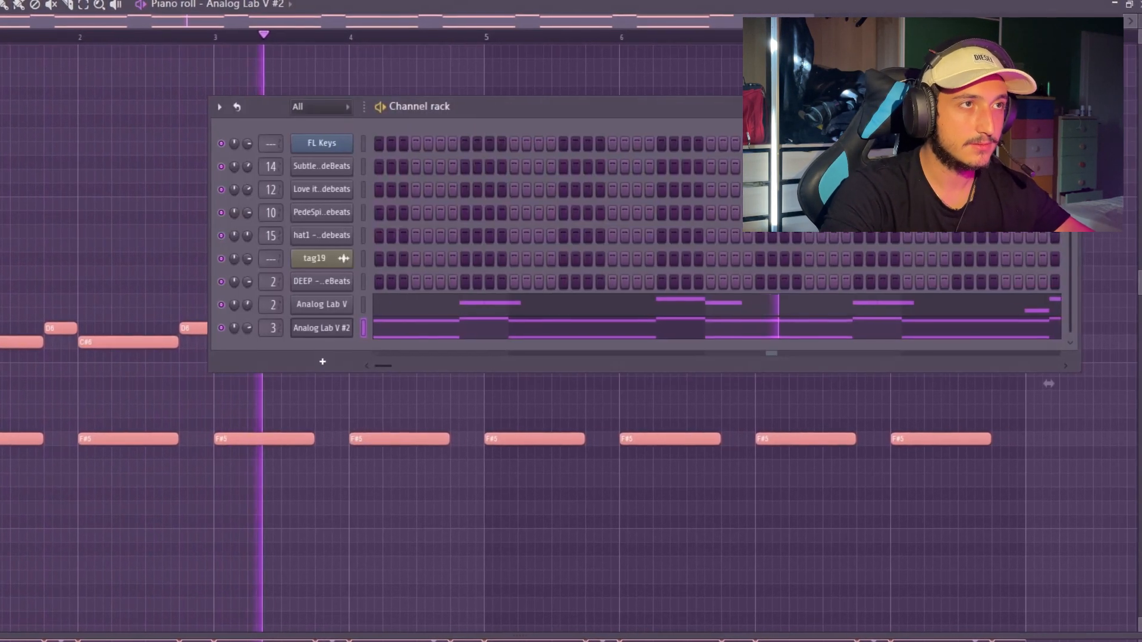
right_click(310, 306)
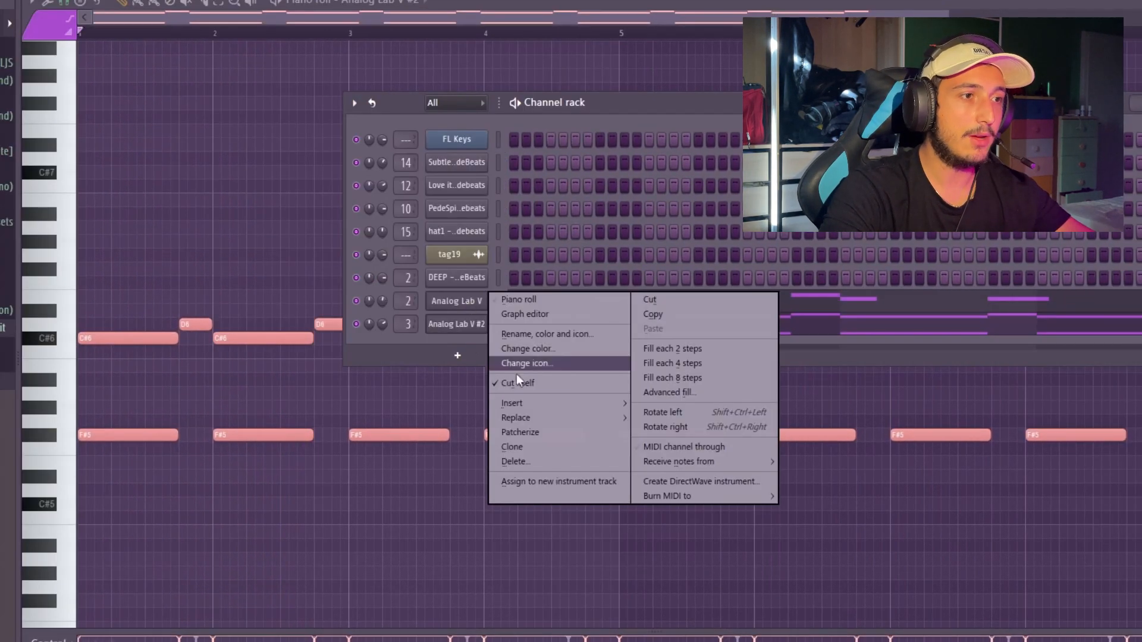
click(518, 446)
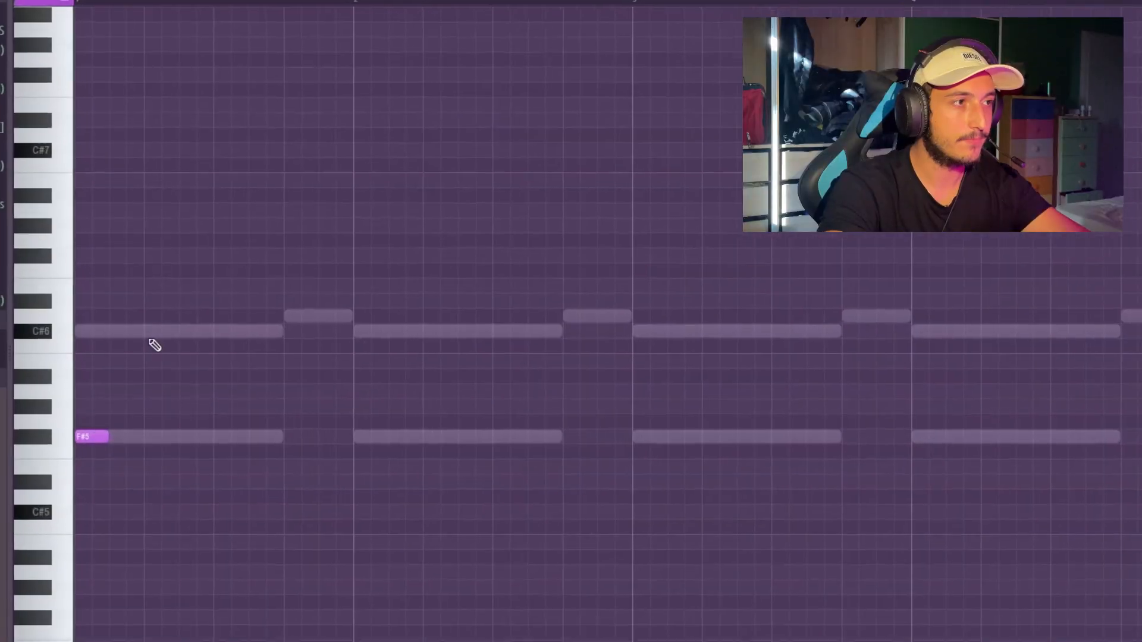
Fill the first bar with consecutive F#5, C#6, F#5 and D6 notes and repeat them in the second bar
click(128, 316)
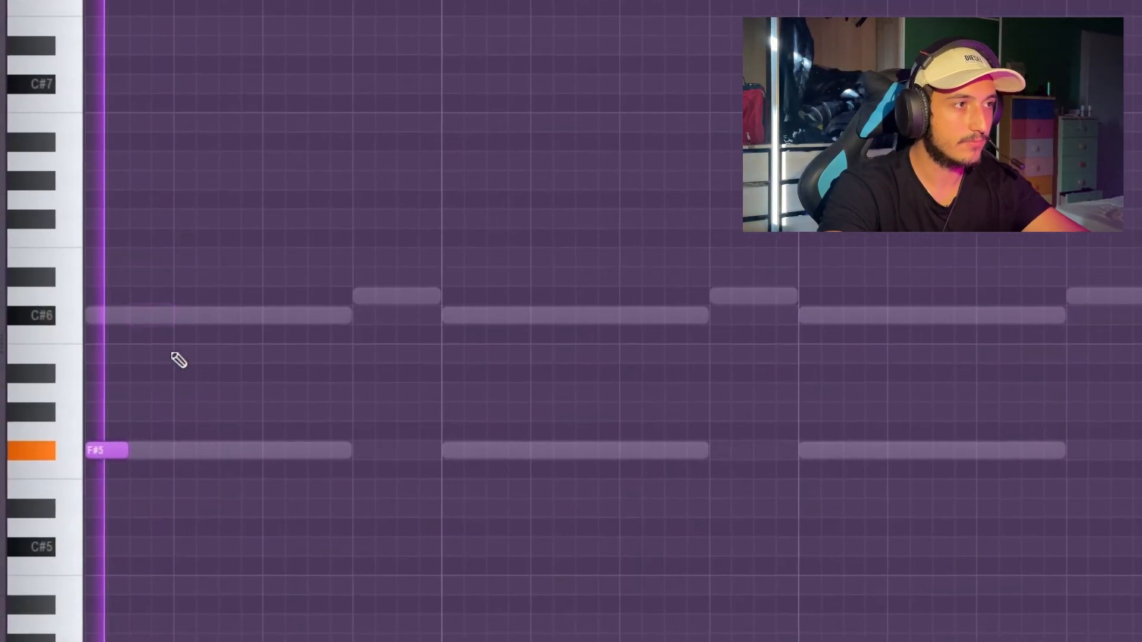
click(171, 315)
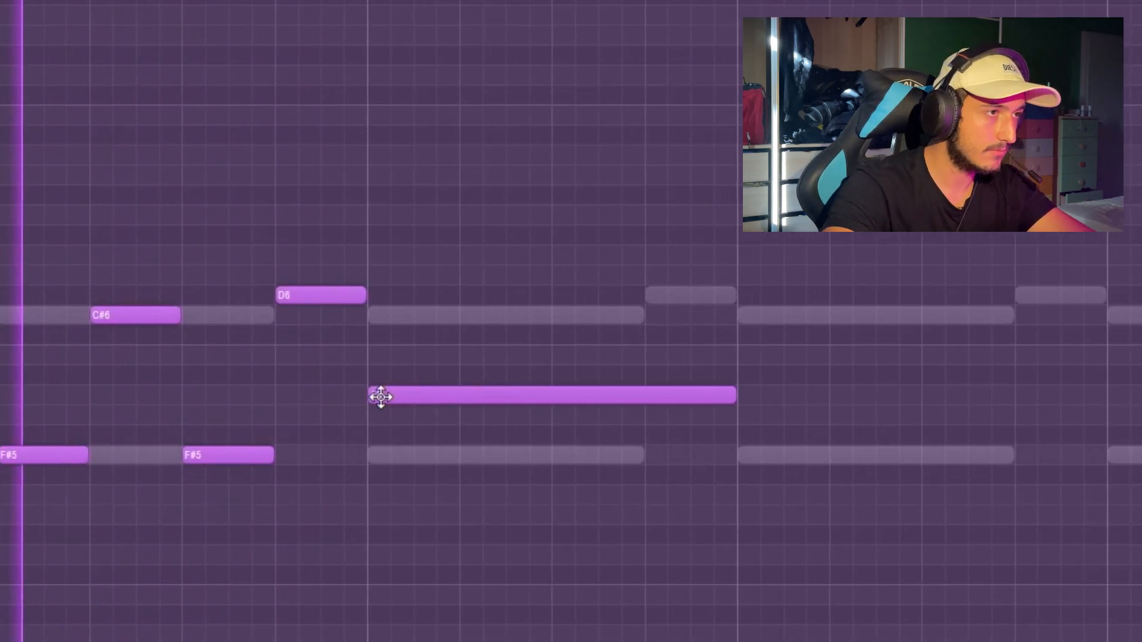
right_click(378, 395)
key(ctrl+v)
click(660, 575)
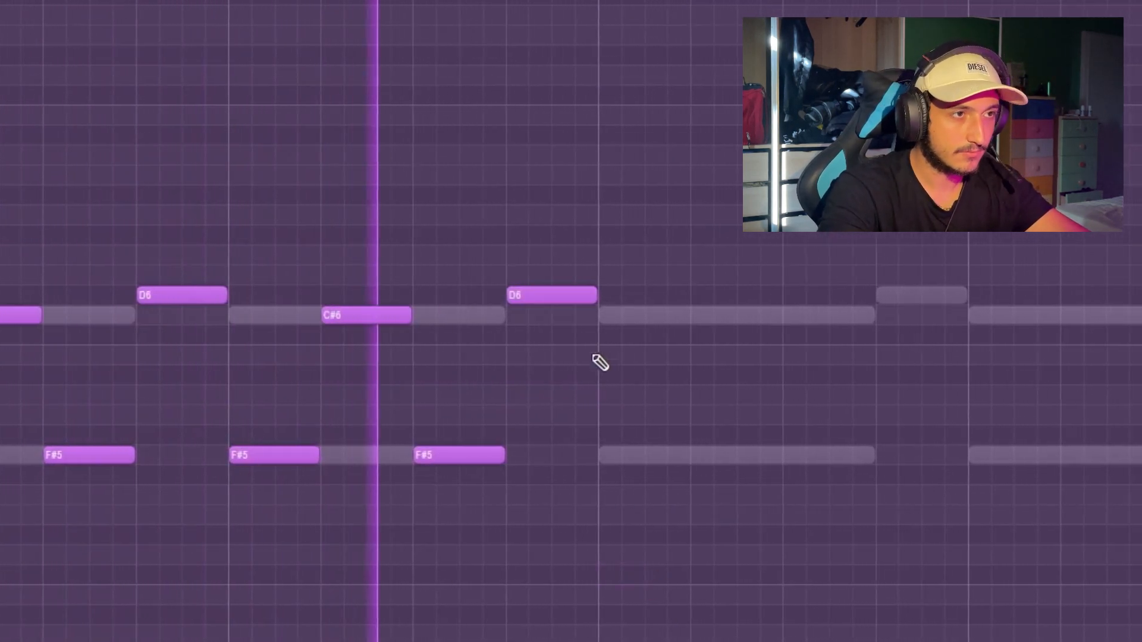
Add a short C#6 note at the end of bar 2 and duplicate the two-bar phrase into bars 3 and 4
click(535, 315)
key(ctrl+v)
ctrl+scroll(774, 523, down, 3)
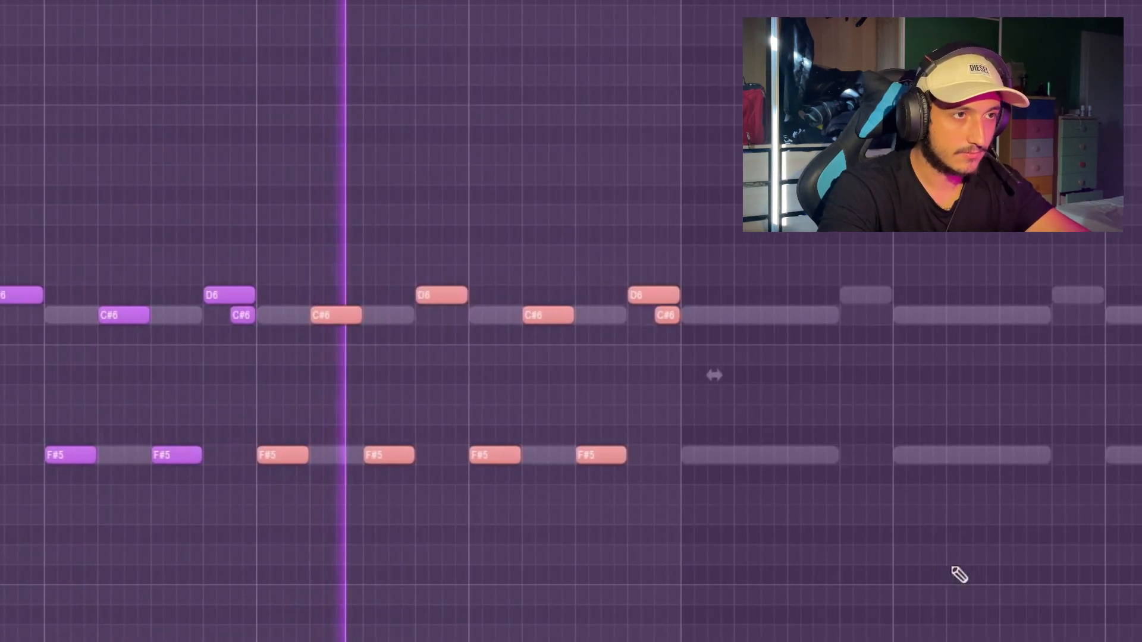
Add a short E5 note at the start of the last beat of bar 4
scroll(527, 423, up, 2)
ctrl+click(629, 439)
scroll(481, 447, up, 2)
click(522, 454)
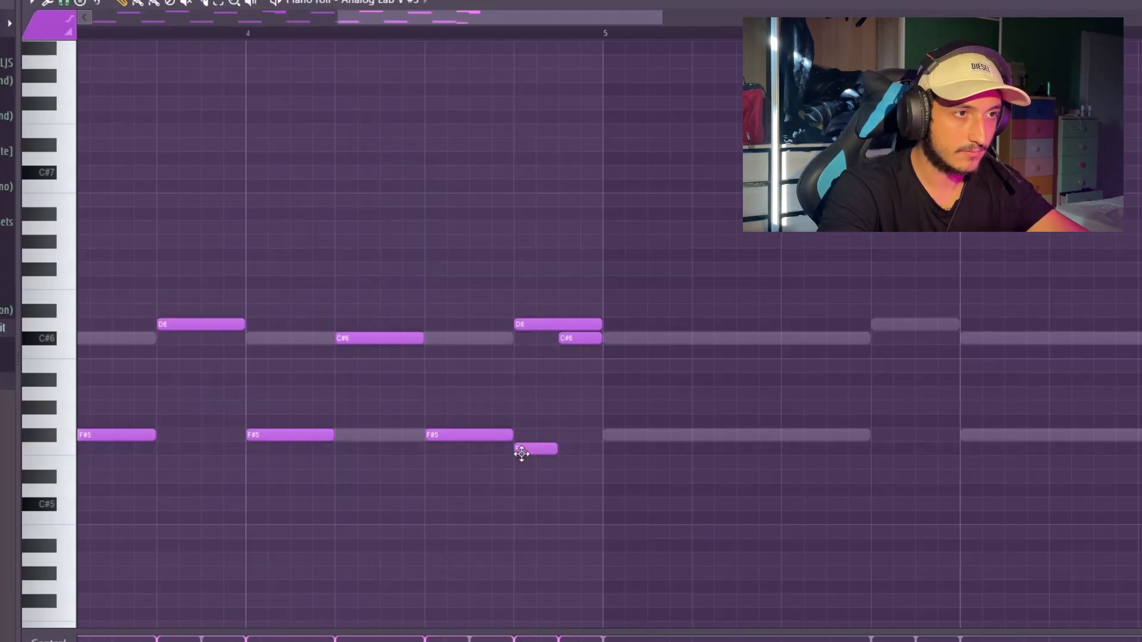
drag(522, 454, 521, 467)
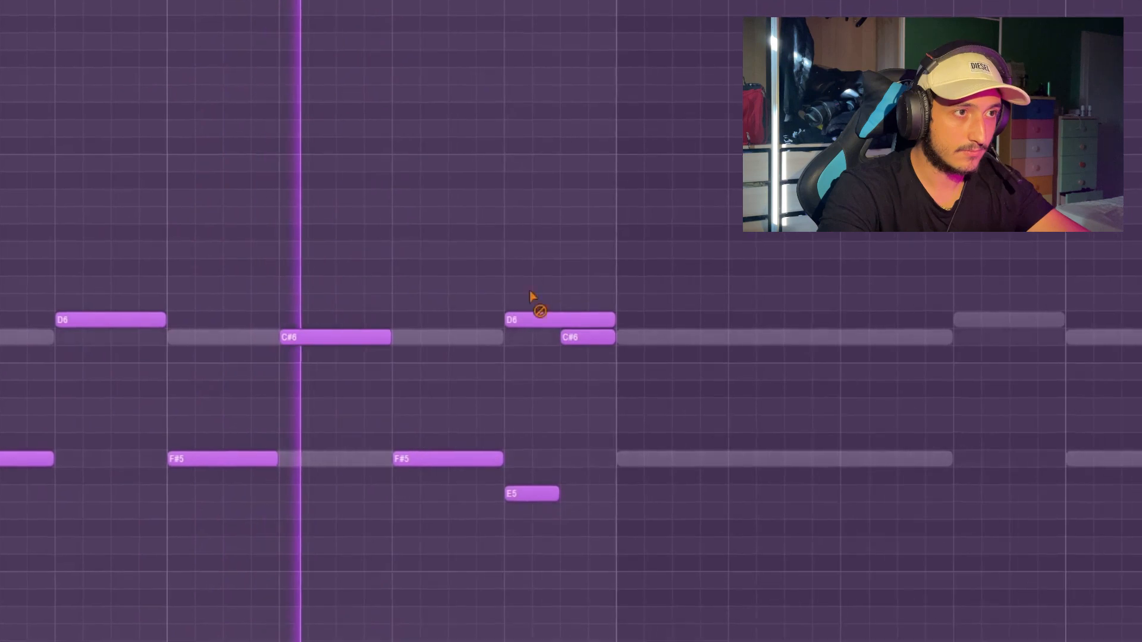
Delete the D6 note at the end of bar 4 and raise the short E5 note by an octave
right_click(531, 320)
ctrl+click(525, 493)
key(ctrl+Up)
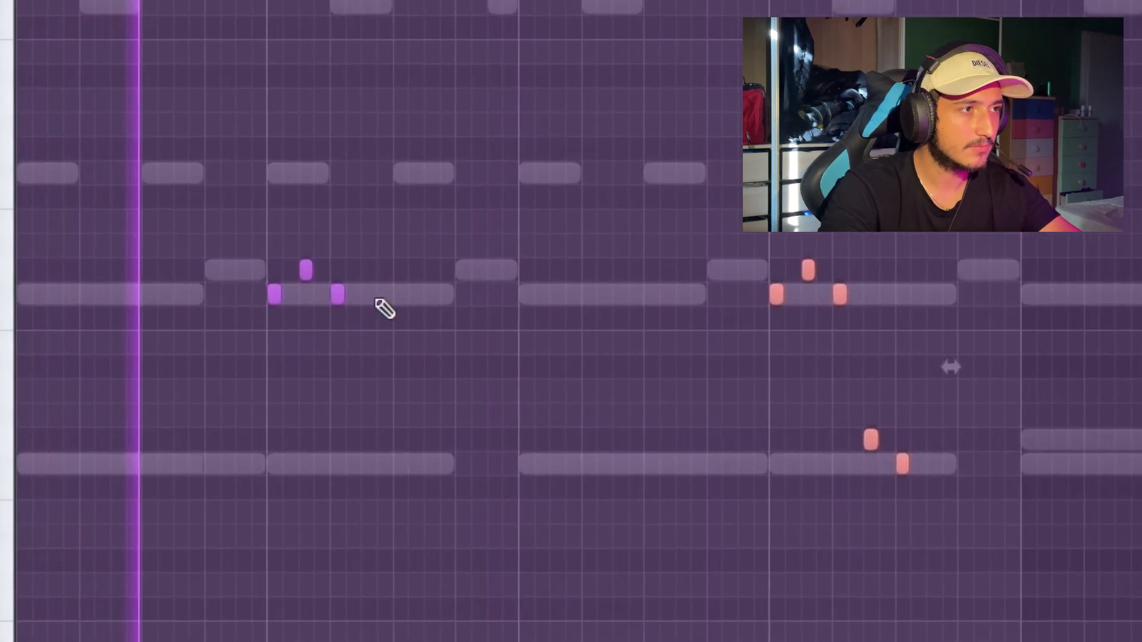
Select the repeated motif of short notes and shift it earlier to line up with the start of its bar
right_click(407, 418)
drag(1101, 595, 72, 133)
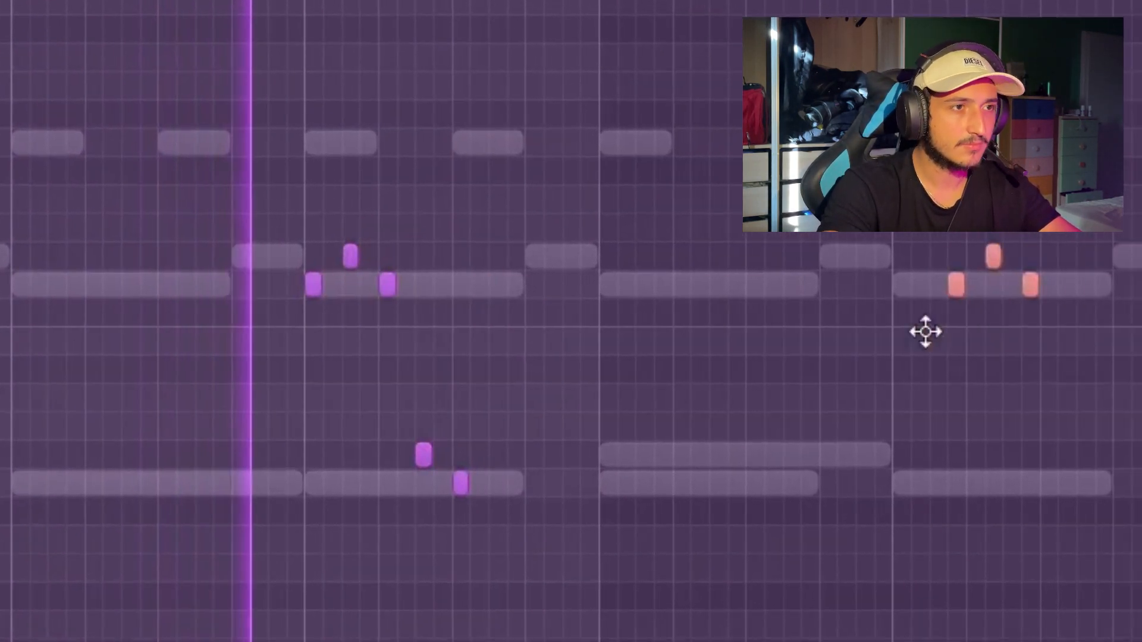
mouse_move(926, 331)
mouse_down()
mouse_move(558, 329)
mouse_move(599, 339)
mouse_move(740, 319)
mouse_up()
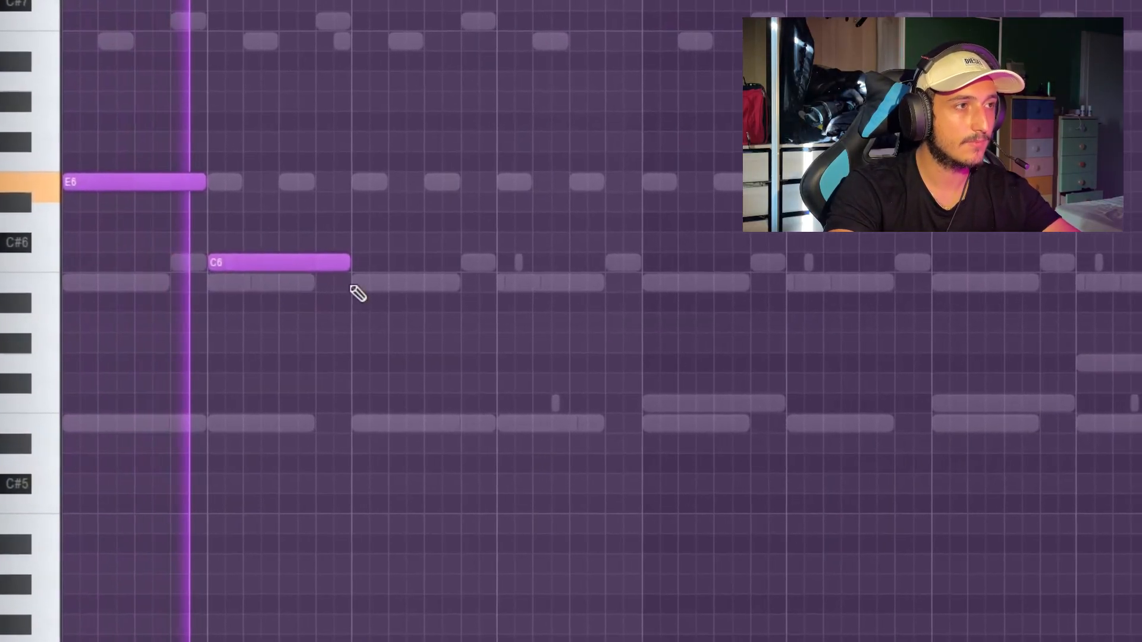
Add a one-bar B5 note in bar 3 and duplicate the E6, C6 and B5 phrase starting at bar 5
click(337, 279)
drag(569, 312, 373, 183)
mouse_move(220, 172)
mouse_down()
mouse_move(554, 197)
mouse_move(461, 205)
mouse_up()
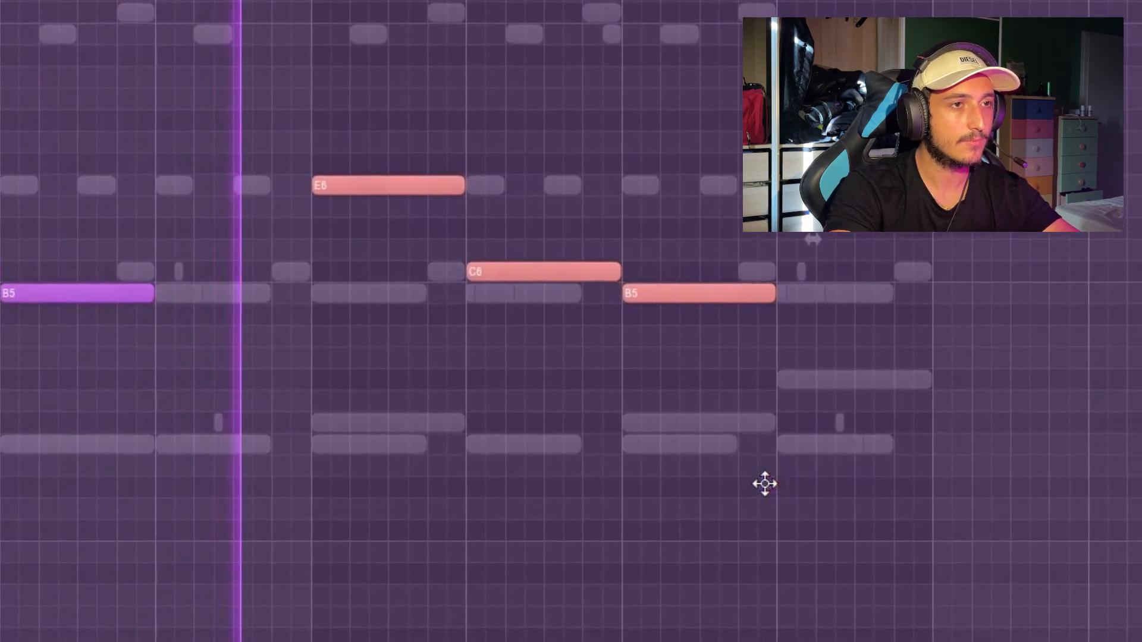
click(765, 483)
right_click(768, 485)
key(ctrl+a)
click(661, 497)
right_click(663, 498)
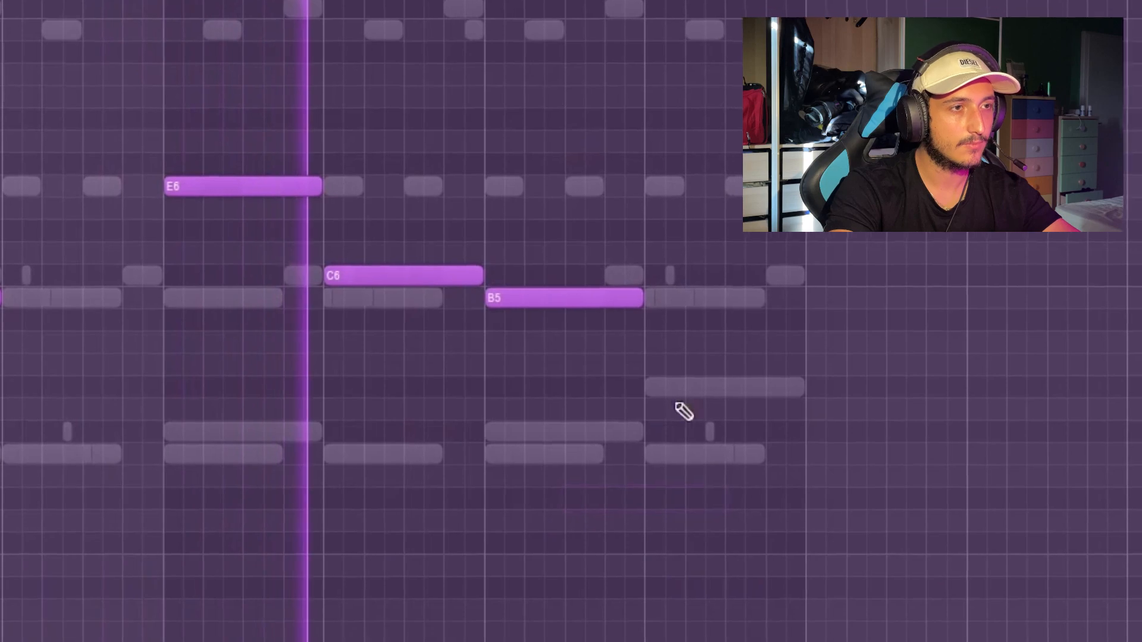
Add two descending half-bar notes, A5 and G5, in bar 8
click(654, 340)
click(760, 389)
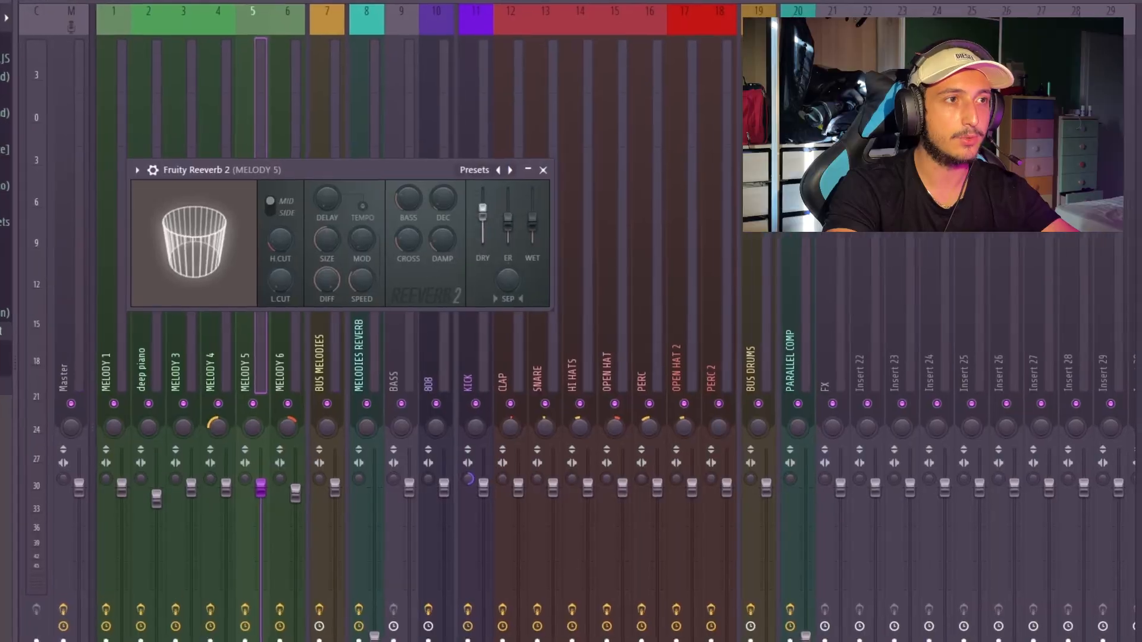
Adjust the stereo separation and increase the room size of Fruity Reeverb 2 on MELODY 5 during playback
drag(508, 273, 508, 289)
key(space)
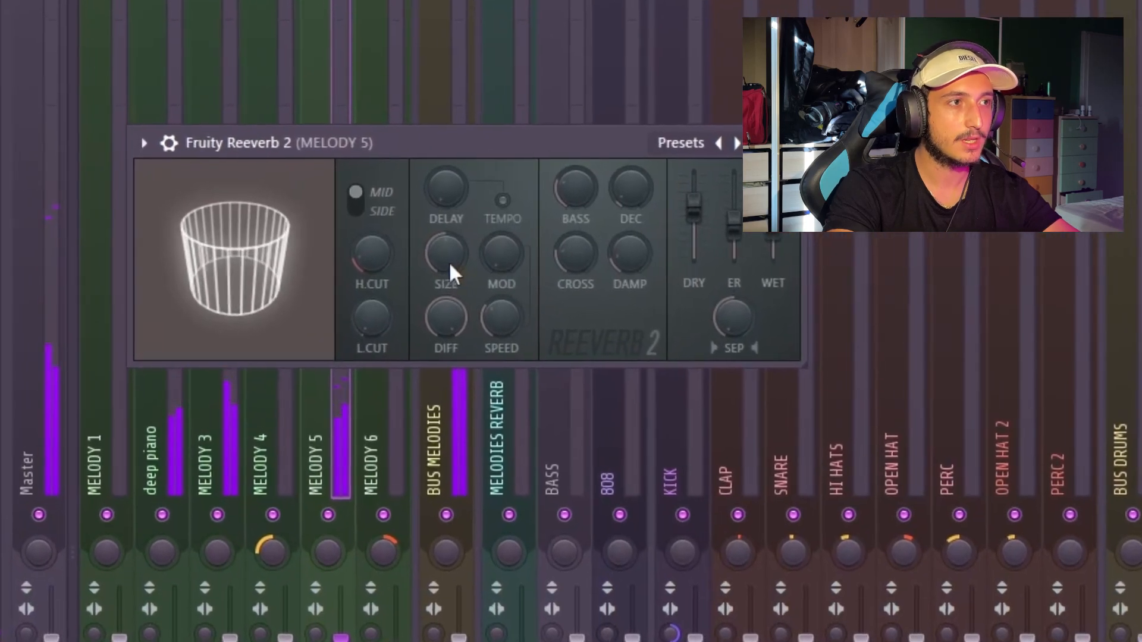
drag(432, 259, 432, 229)
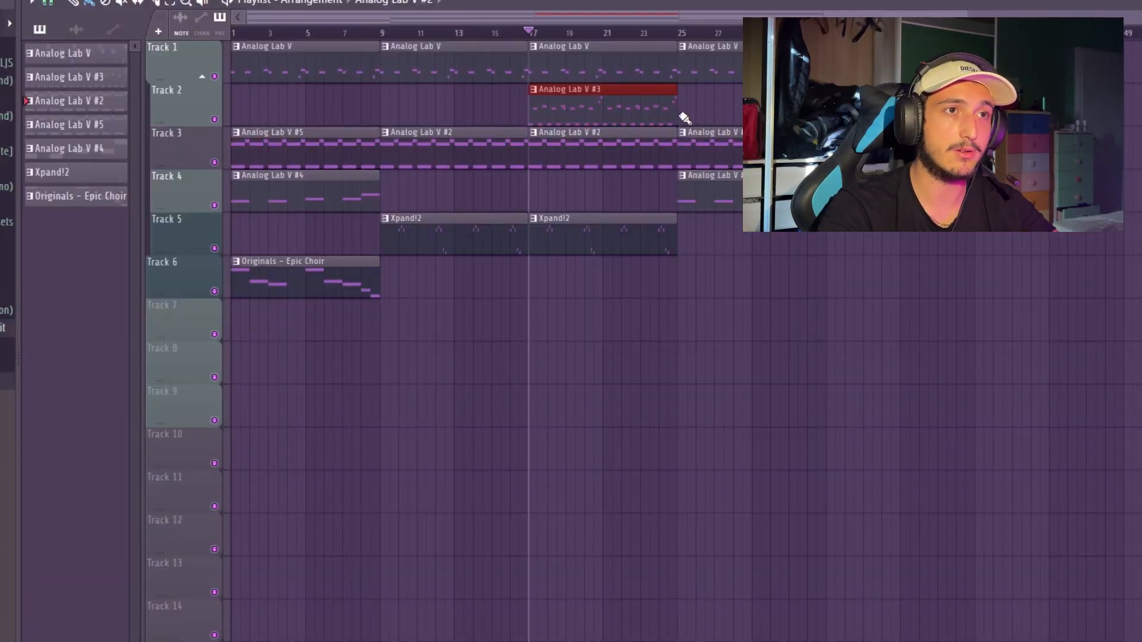
Play the arrangement from bars 17 and 33, and inspect the exported melody audio clip on Track 8
key(space)
click(832, 90)
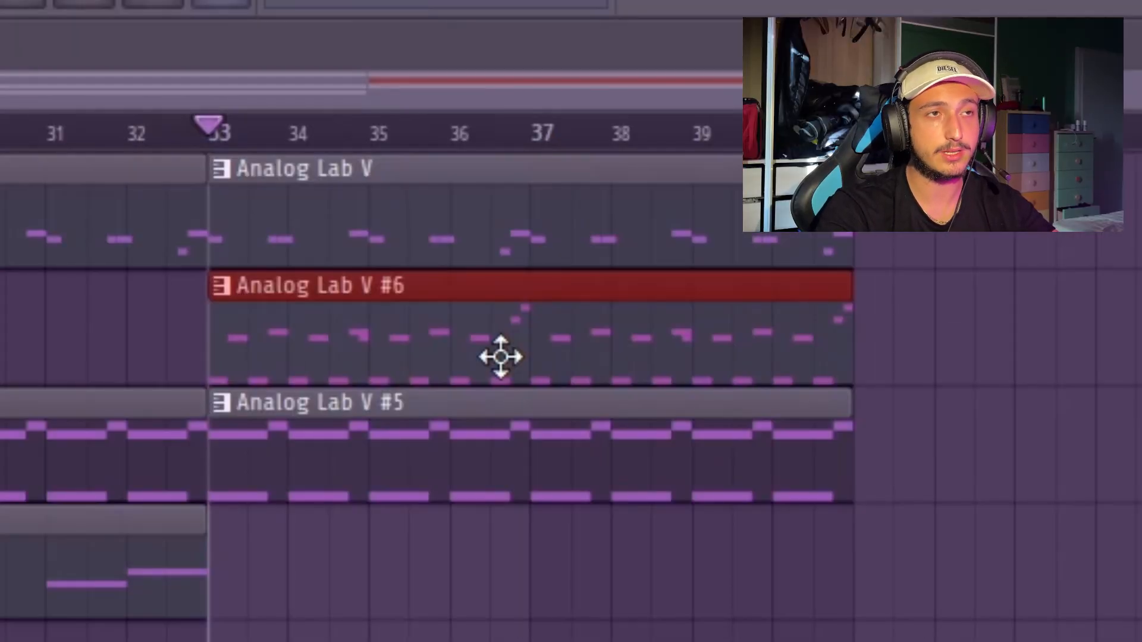
key(space)
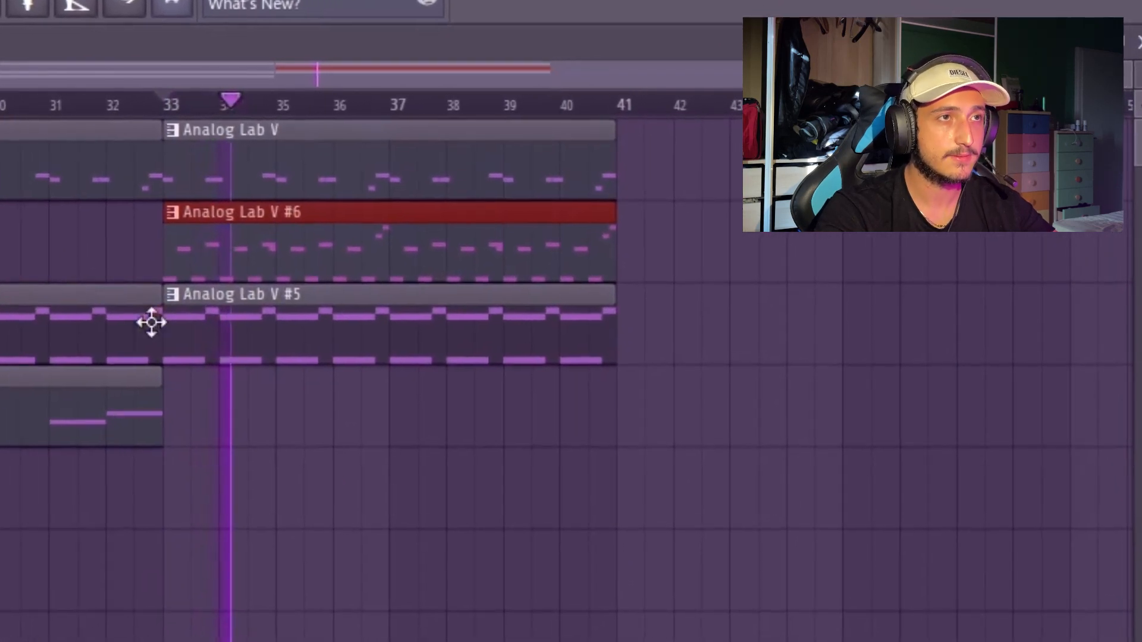
scroll(475, 500, down, 2)
drag(649, 639, 2, 127)
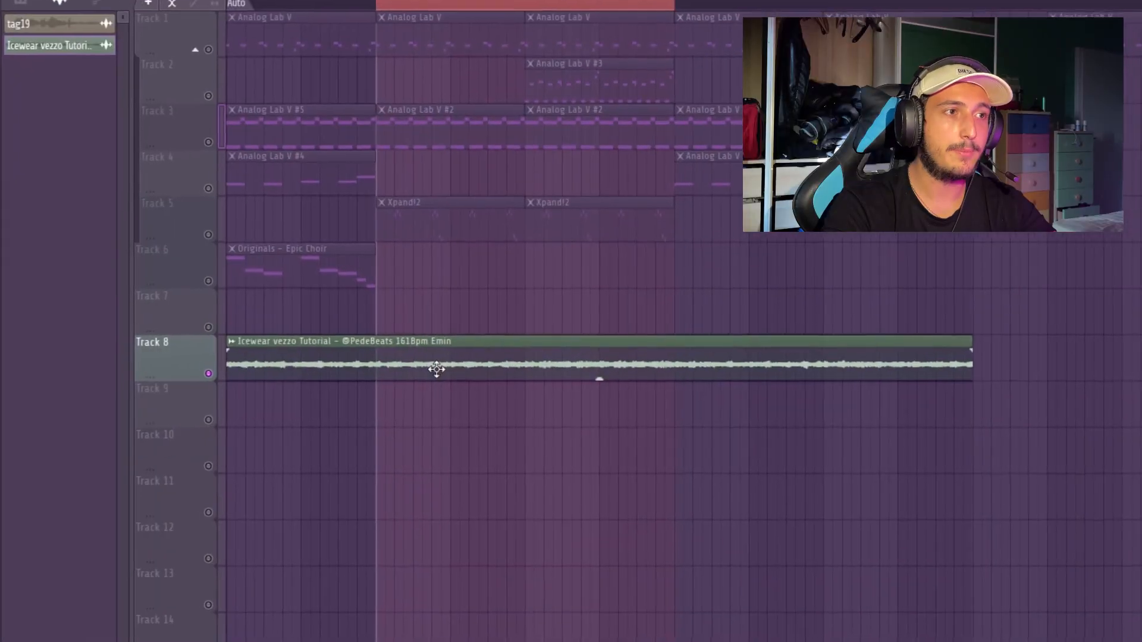
double_click(437, 370)
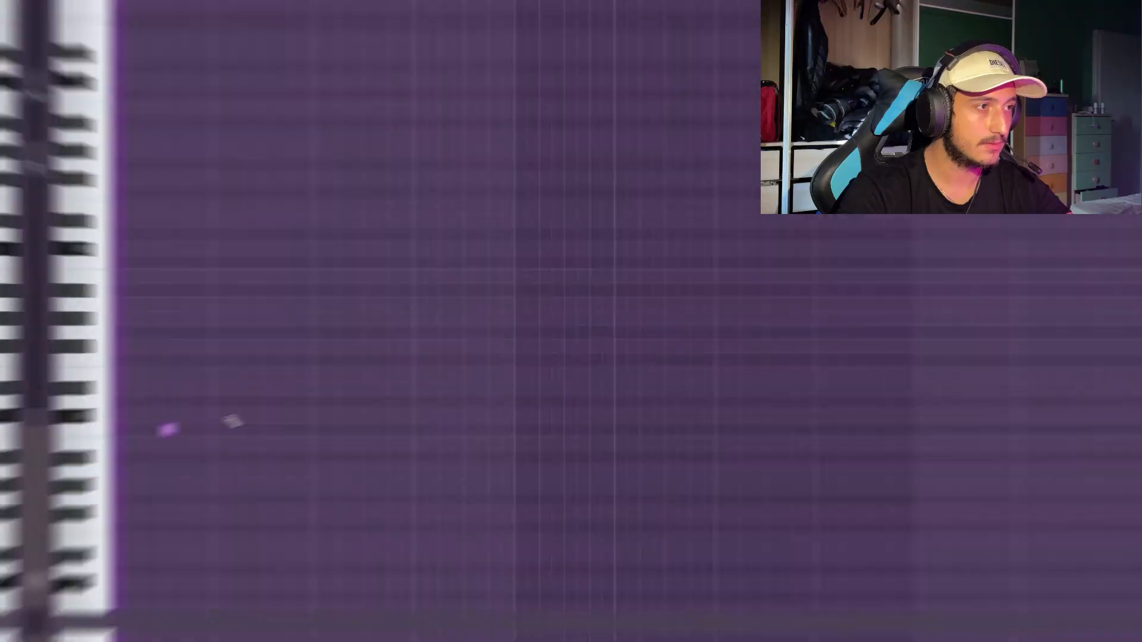
Place a short B4 note on the third beat in the Rob channel and repeat it in every bar
key(ctrl+b)
key(ctrl+b)
key(ctrl+b)
key(ctrl+b)
key(ctrl+d)
scroll(571, 321, up, 1)
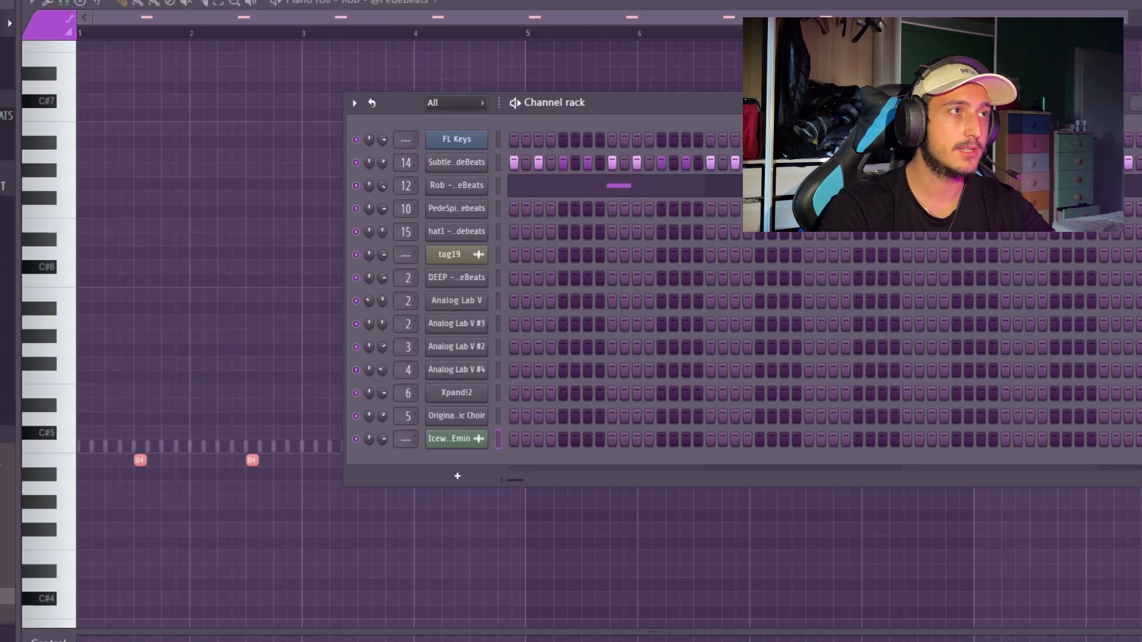
Add fast C5 hi-hat rolls in bars 1 and 2 of the Subtle piano roll and duplicate them into bars 3 and 4
key(space)
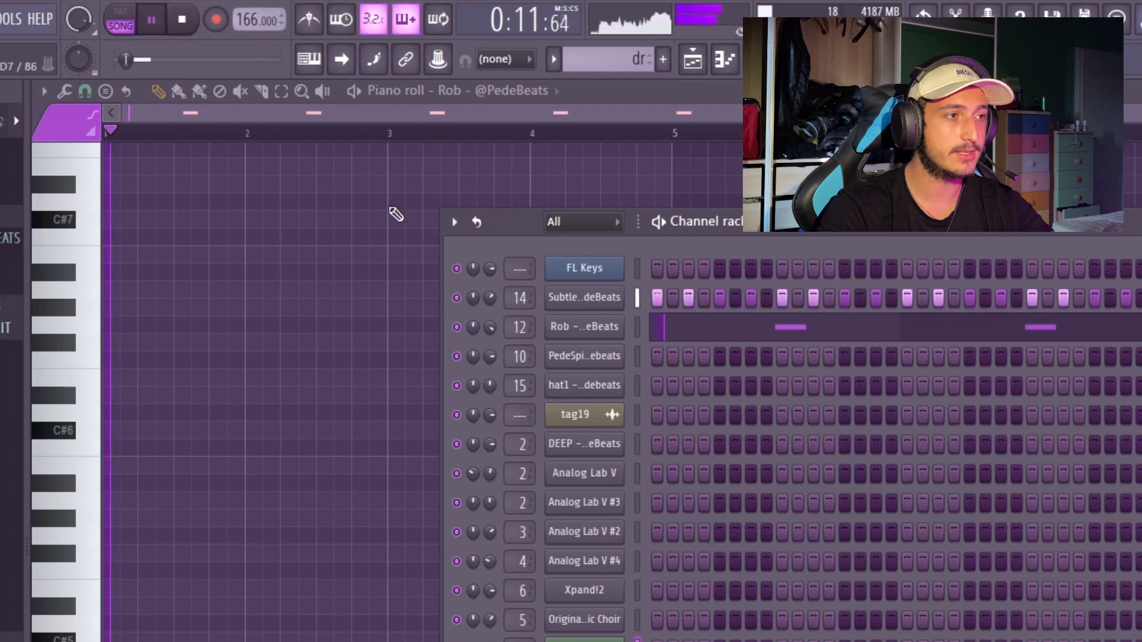
right_click(623, 351)
click(638, 358)
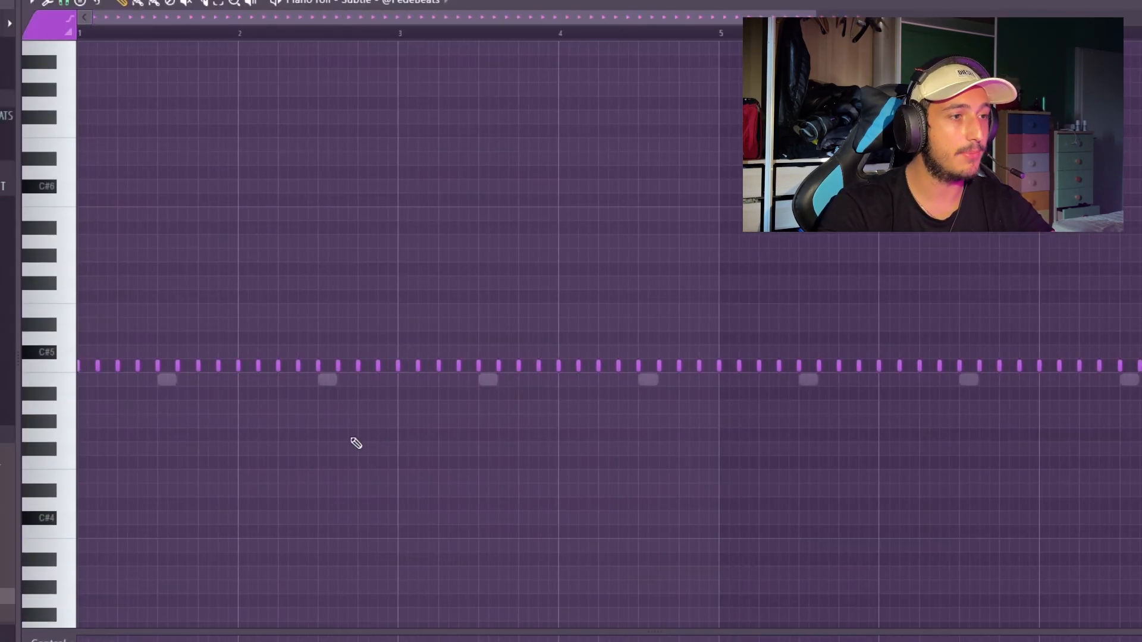
scroll(67, 391, up, 4)
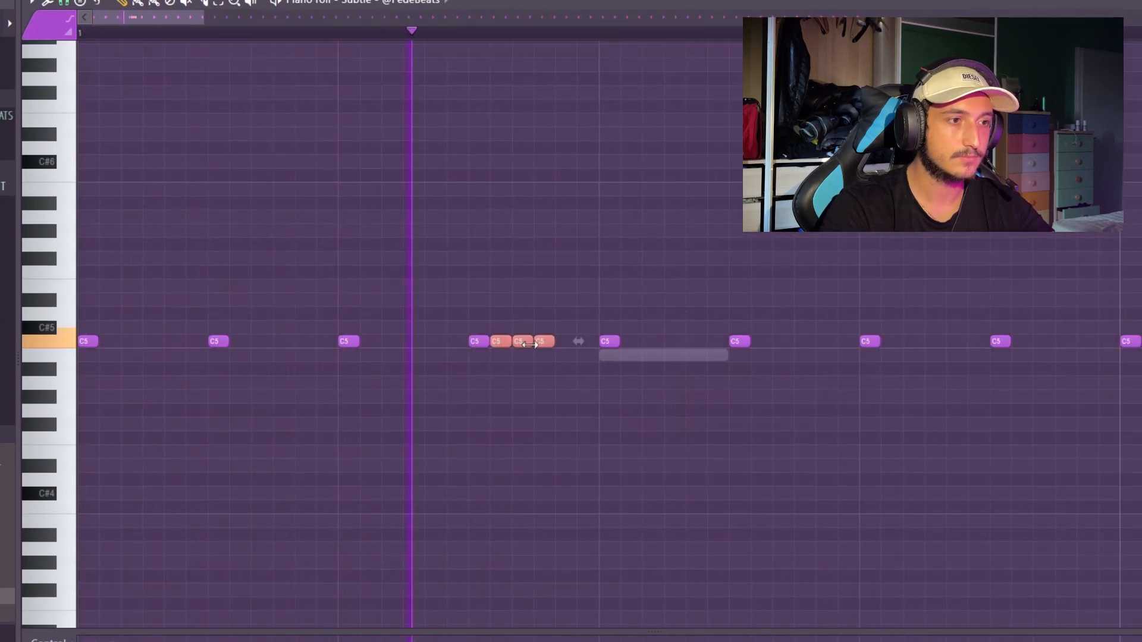
scroll(589, 364, down, 3)
scroll(729, 381, down, 1)
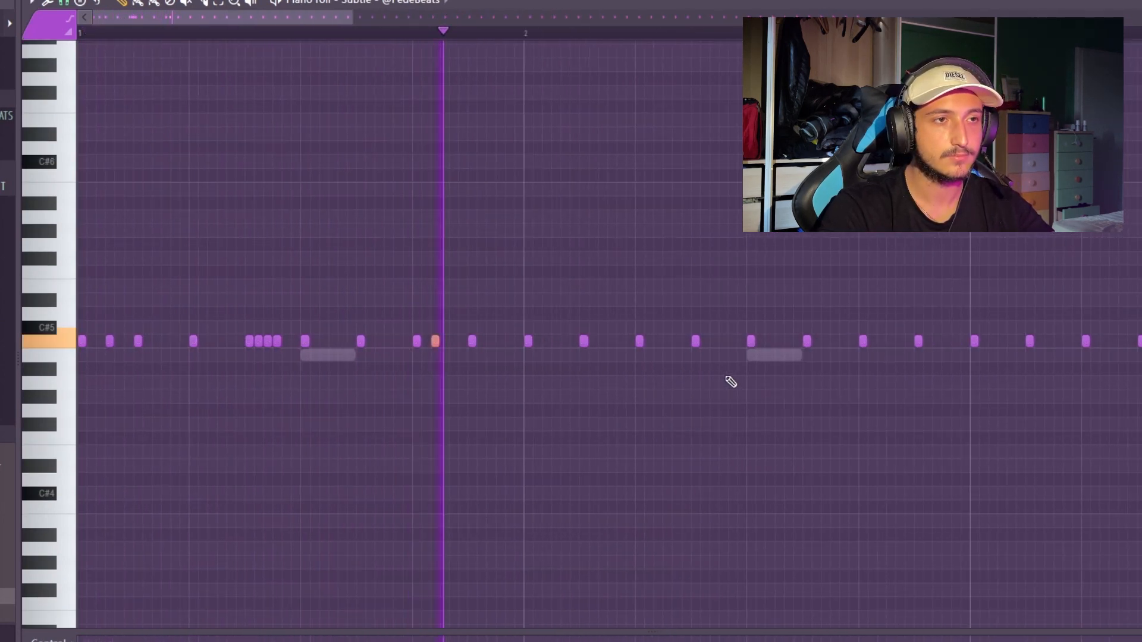
scroll(684, 377, up, 2)
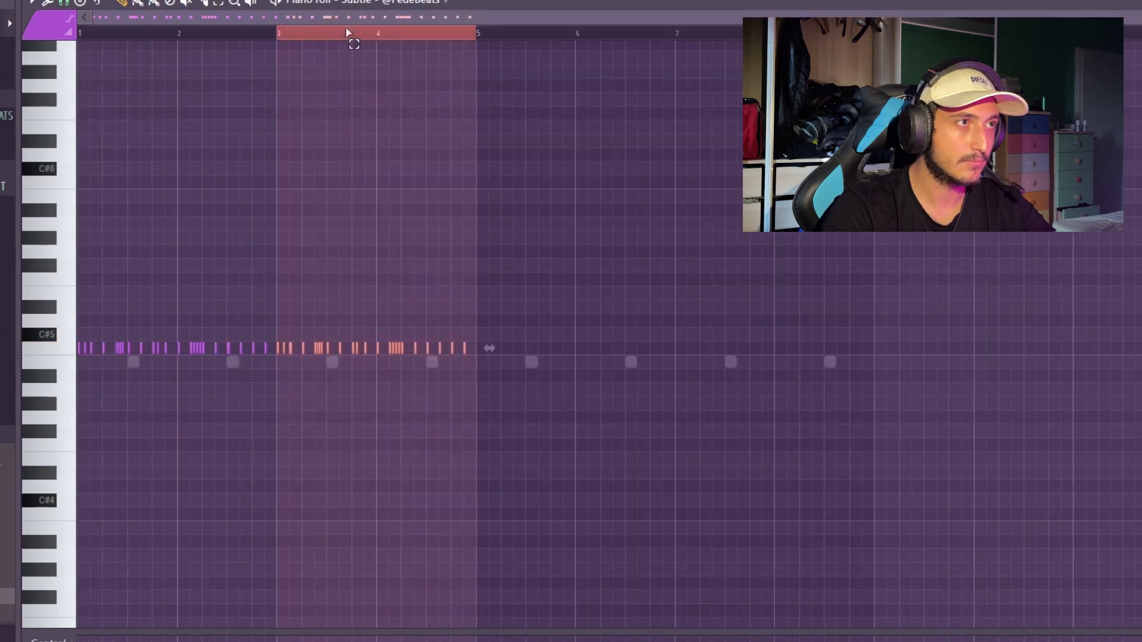
ctrl+click(350, 34)
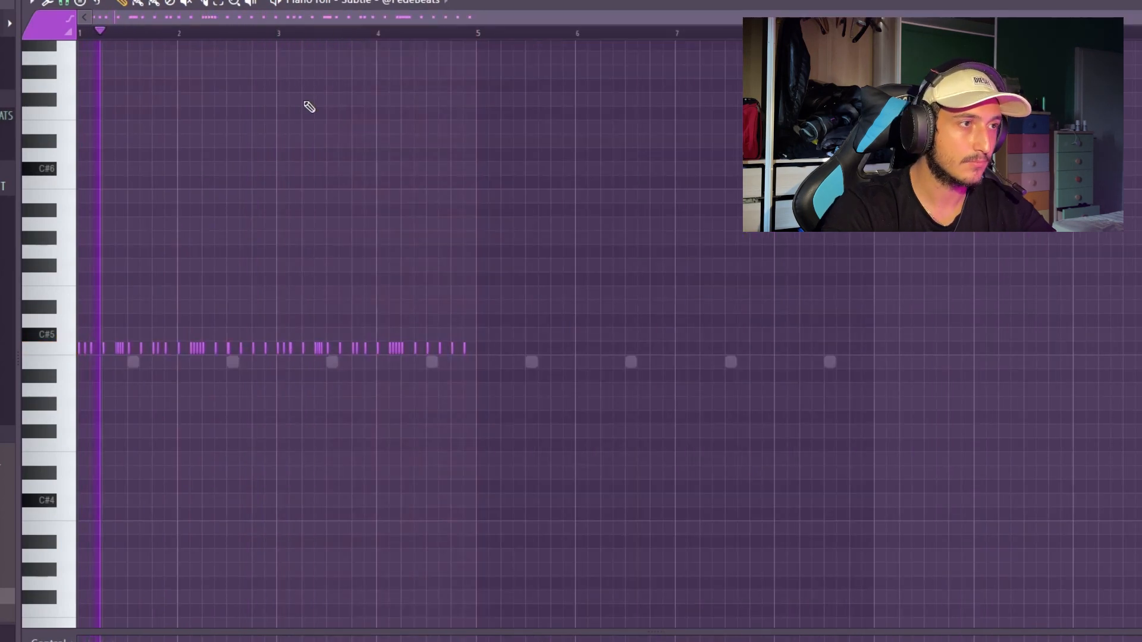
Build a roll in bar 4 descending from C5 to G#4 in semitones and slope its velocities downward
scroll(289, 297, up, 3)
scroll(279, 321, up, 2)
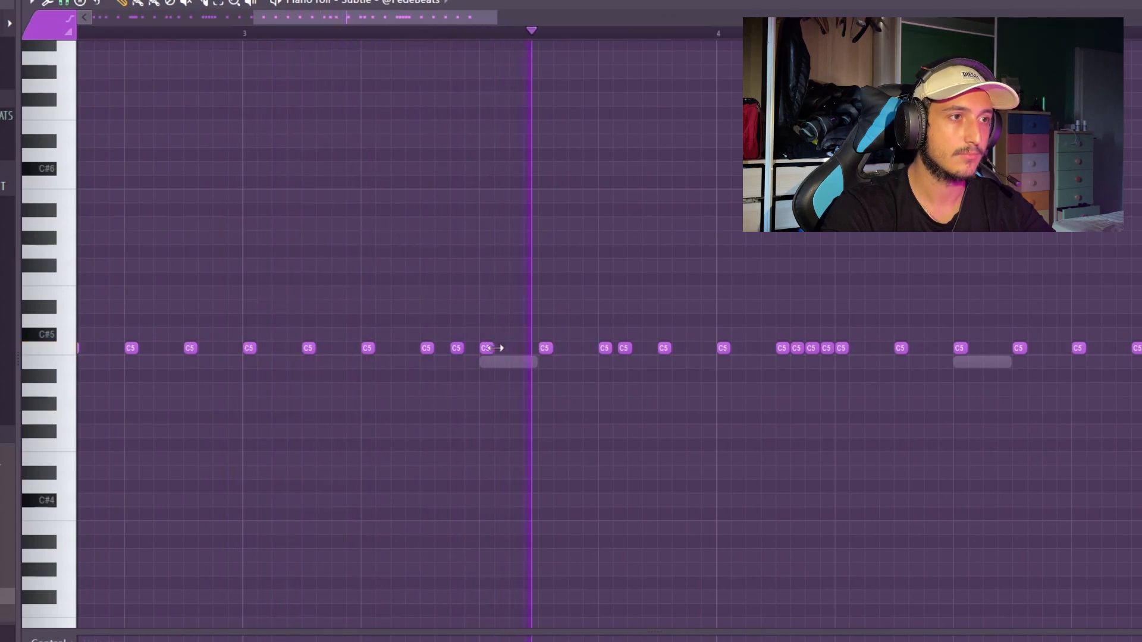
scroll(495, 345, down, 2)
scroll(906, 374, up, 3)
scroll(851, 387, up, 1)
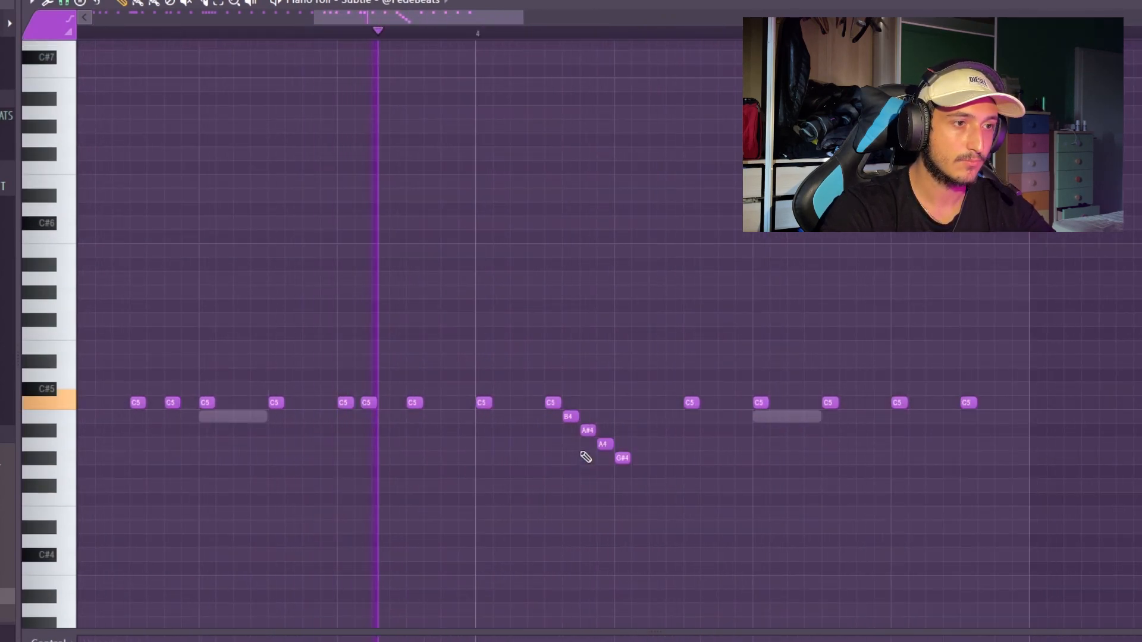
drag(545, 355, 631, 489)
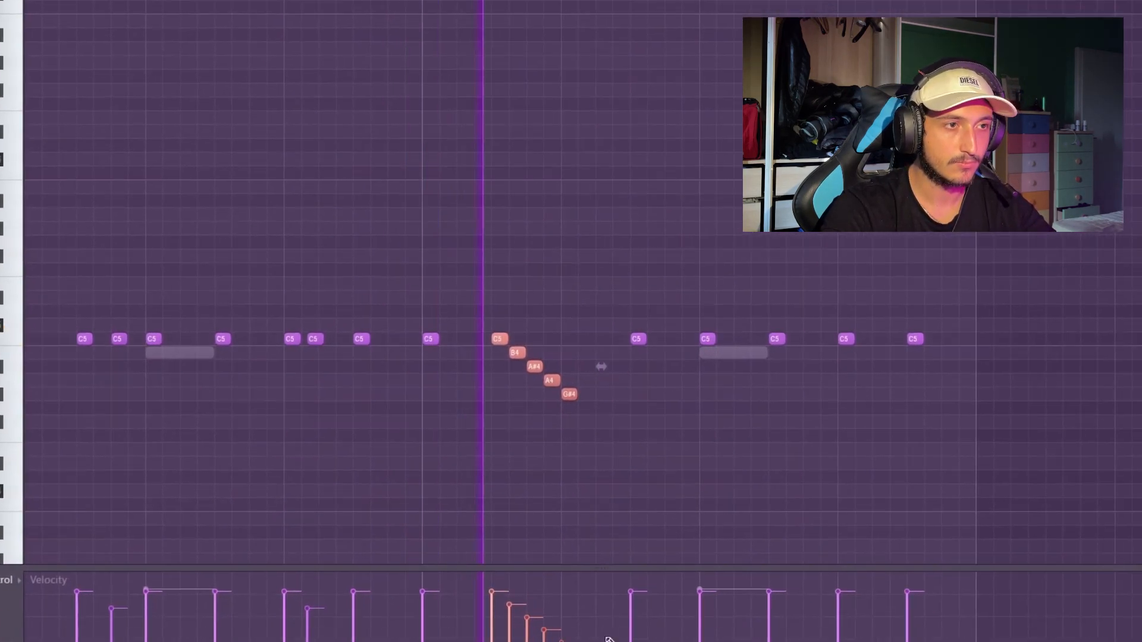
Add five short A#4 notes in the second half of bar 4 and slope the panning across both note runs
scroll(679, 592, down, 2)
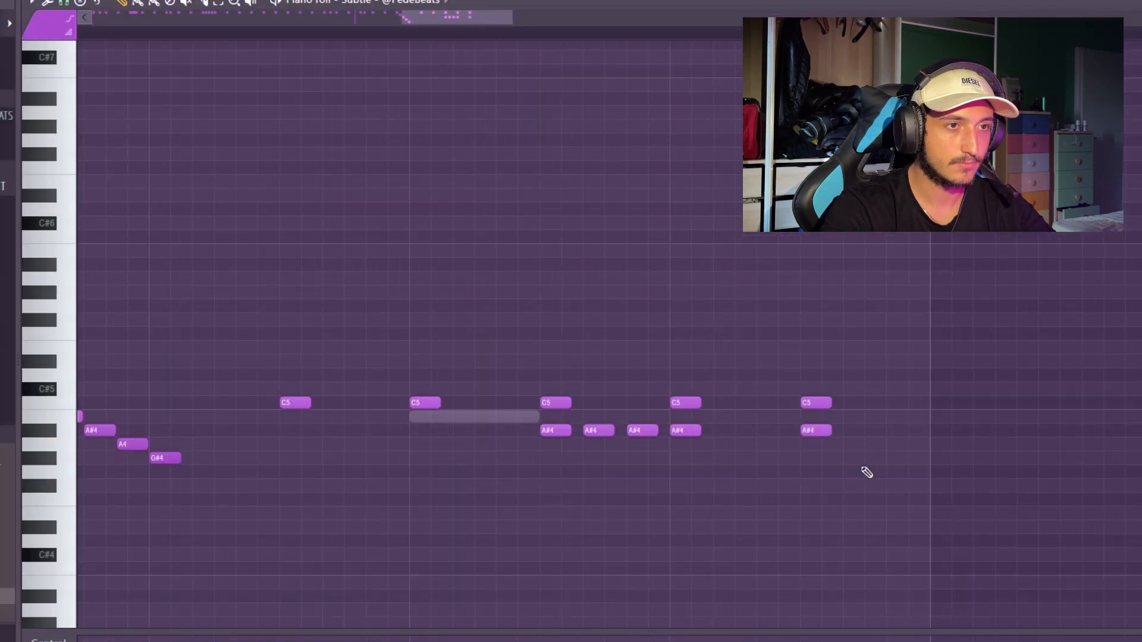
drag(930, 421, 582, 459)
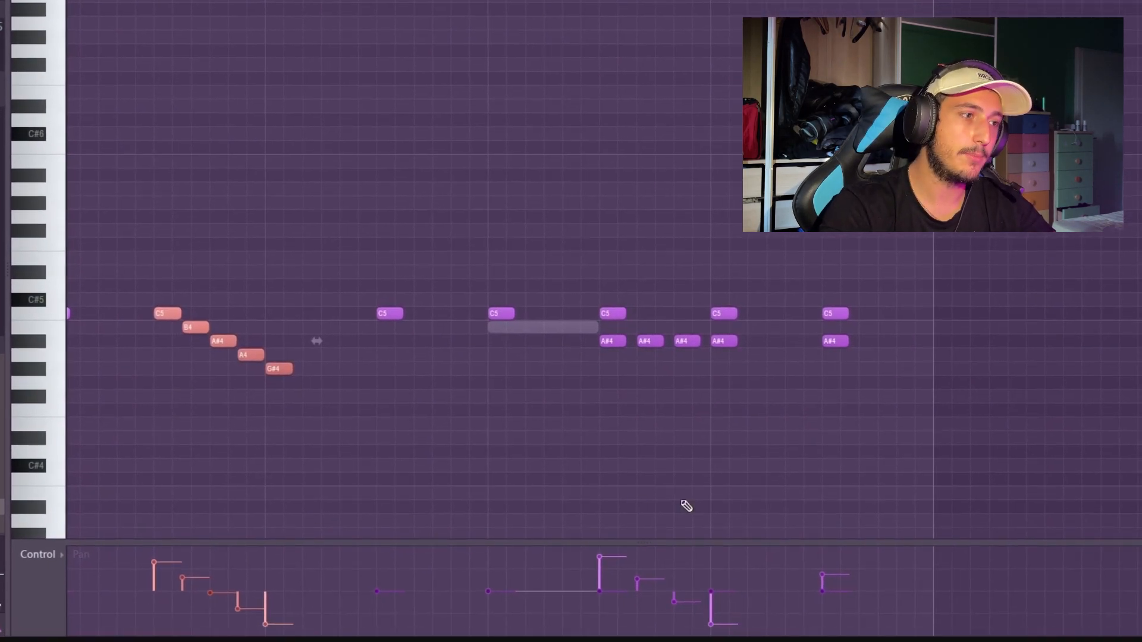
drag(979, 472, 527, 362)
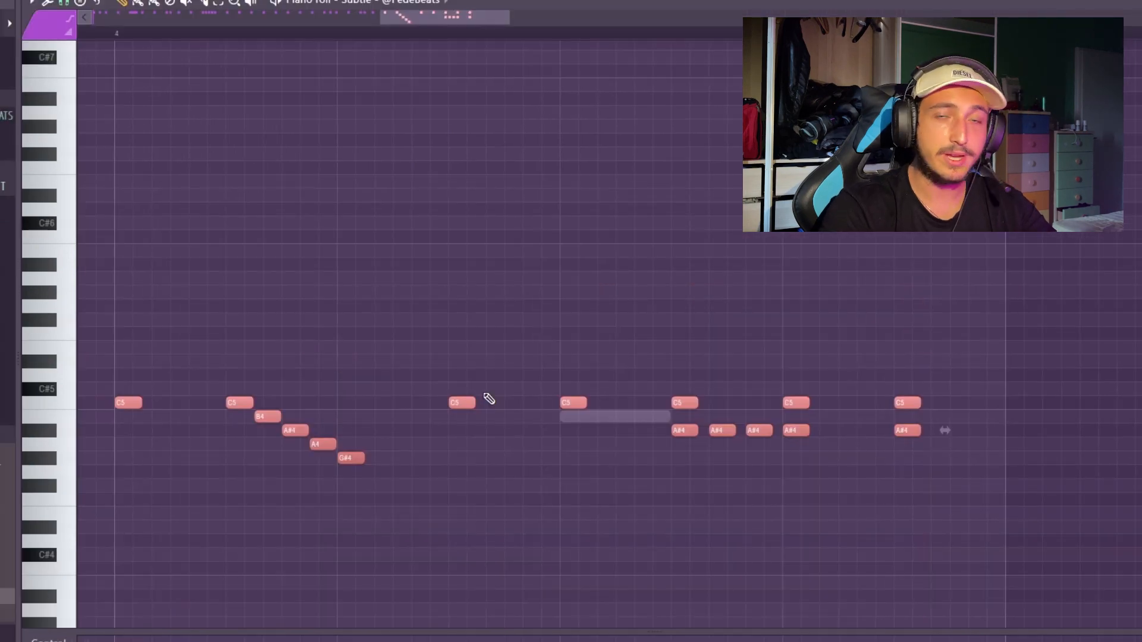
Duplicate the four-bar hi-hat pattern into bars 5 to 8 and open the randomizer for the selected notes
scroll(489, 398, down, 3)
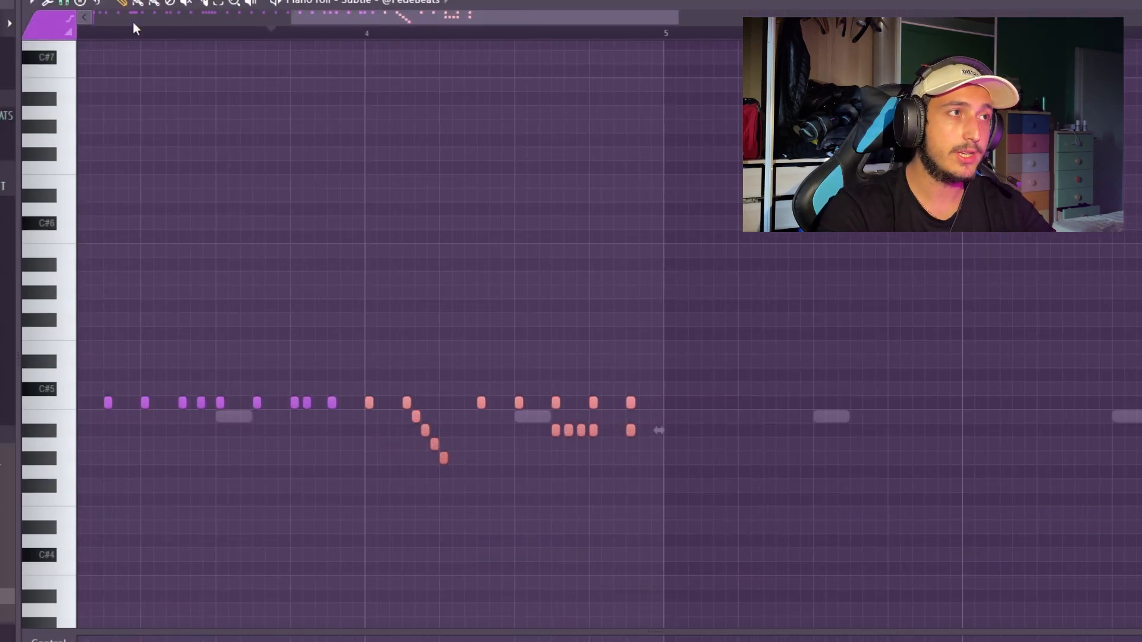
click(64, 2)
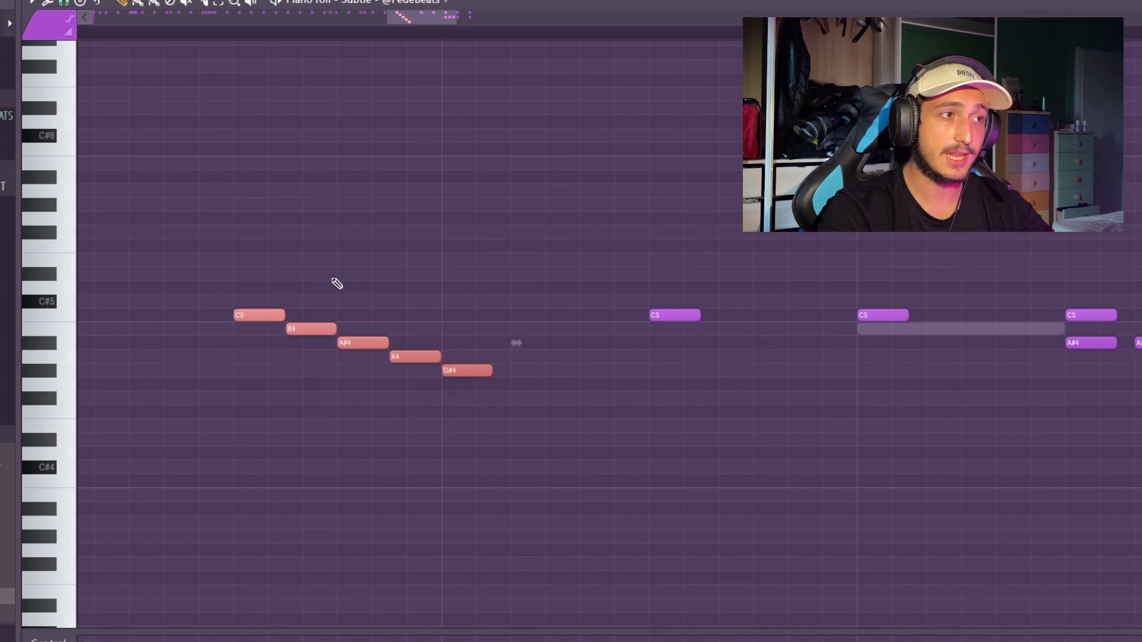
drag(924, 386, 447, 345)
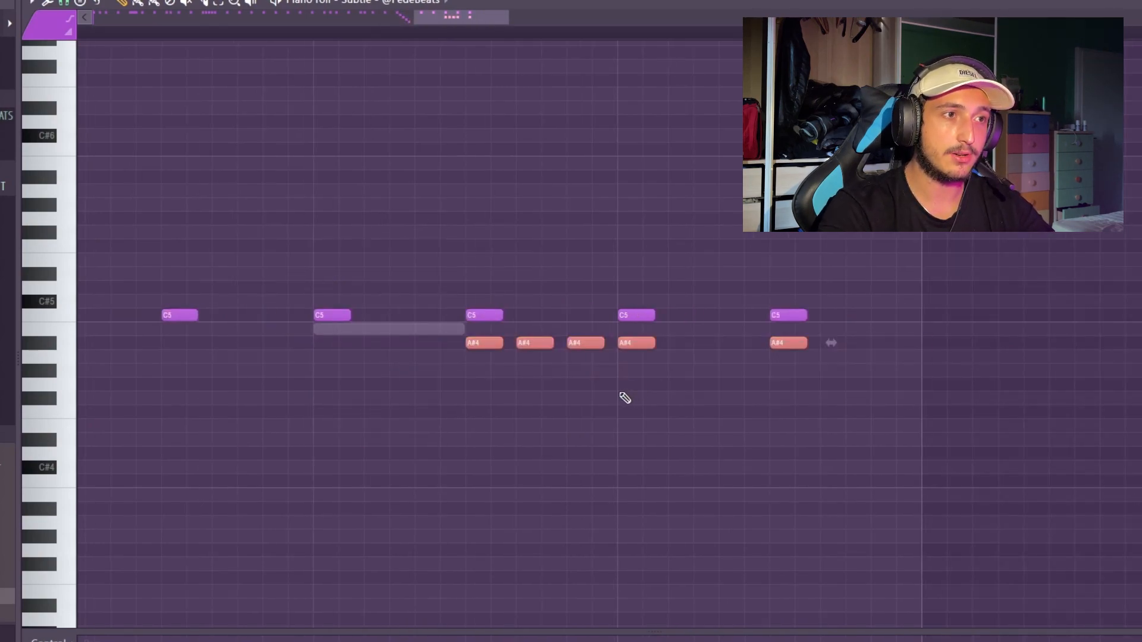
scroll(621, 394, down, 3)
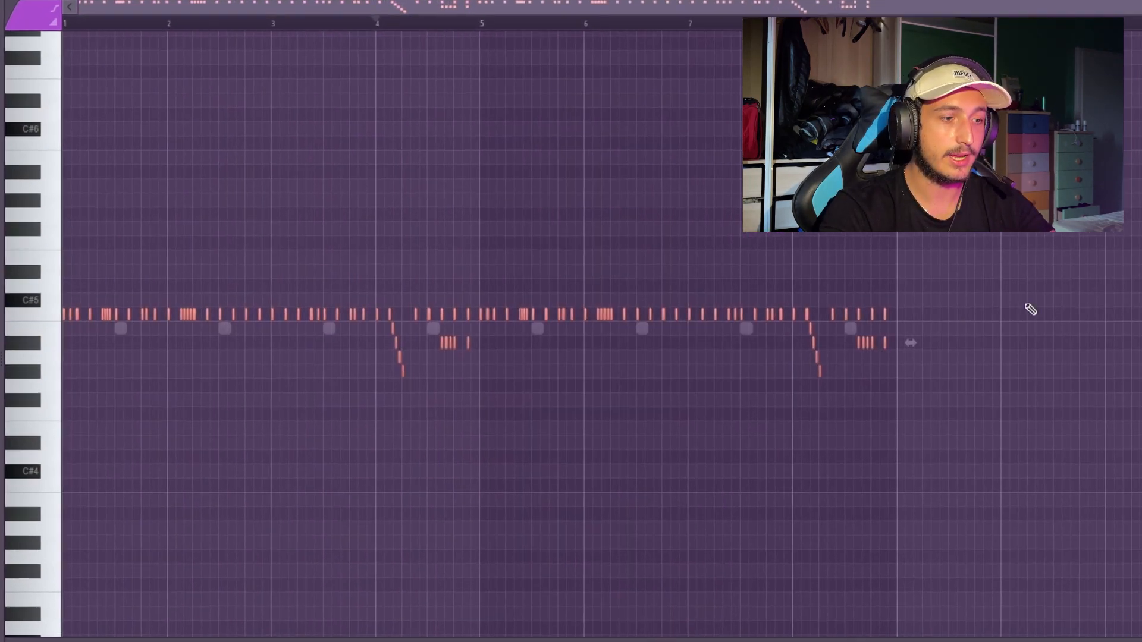
key(alt+r)
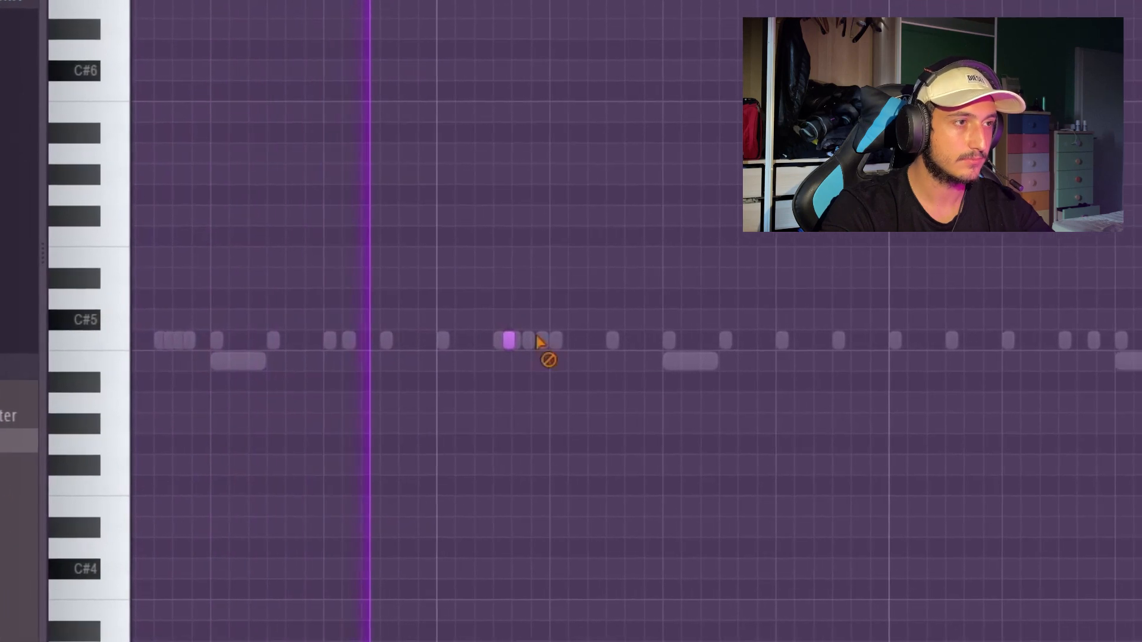
Place short C5 notes around bars 3 and 4 in the Go to channel and duplicate the pattern into the following four bars
scroll(583, 382, down, 5)
scroll(722, 411, up, 4)
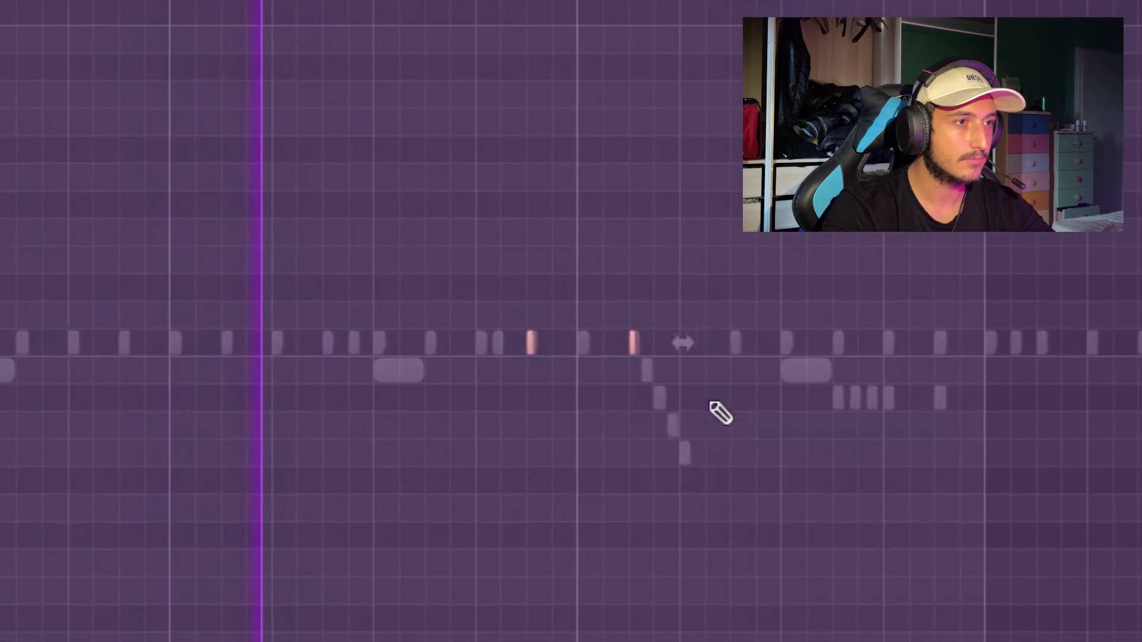
scroll(539, 372, down, 5)
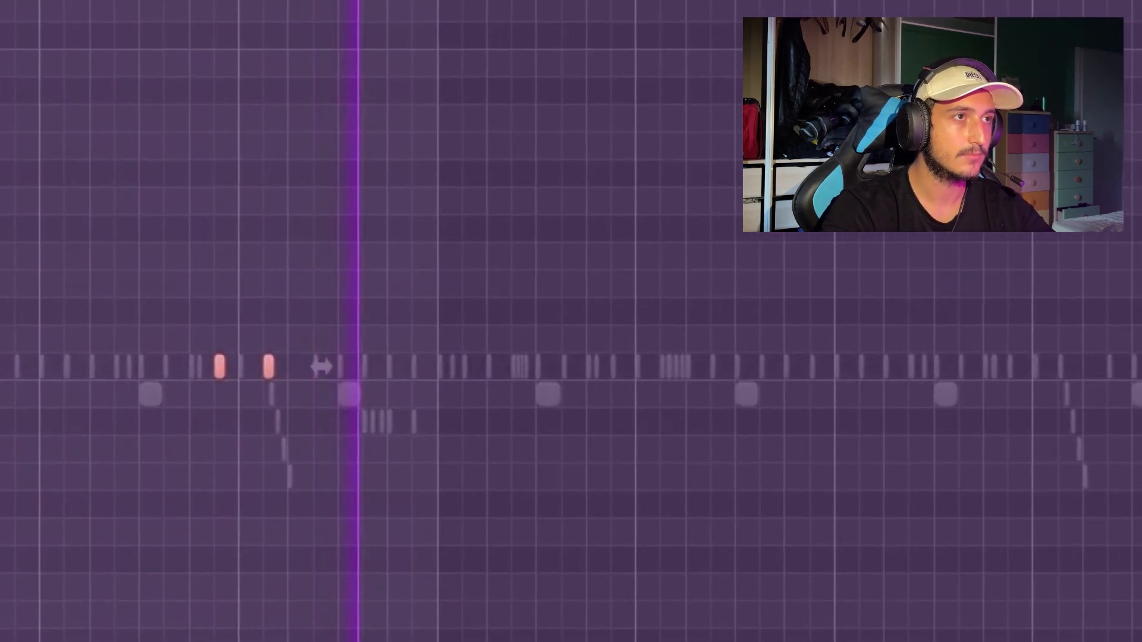
key(ctrl+d)
key(ctrl+b)
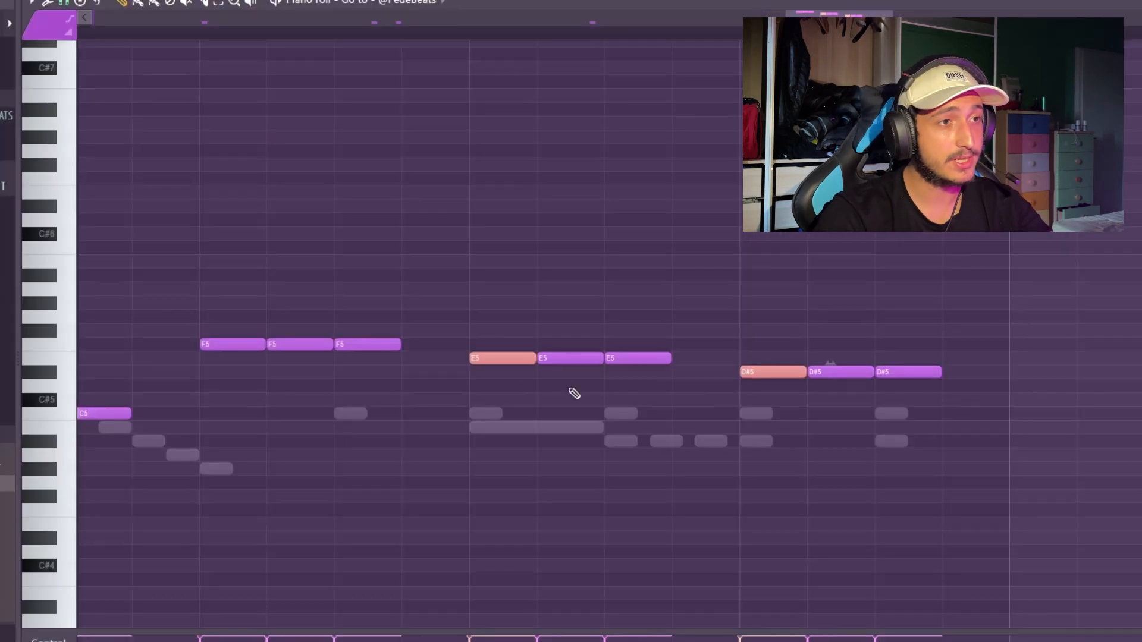
Chop the first E5 and first D#5 notes of the Go to channel's descending runs into shorter notes
key(alt+u)
key(Return)
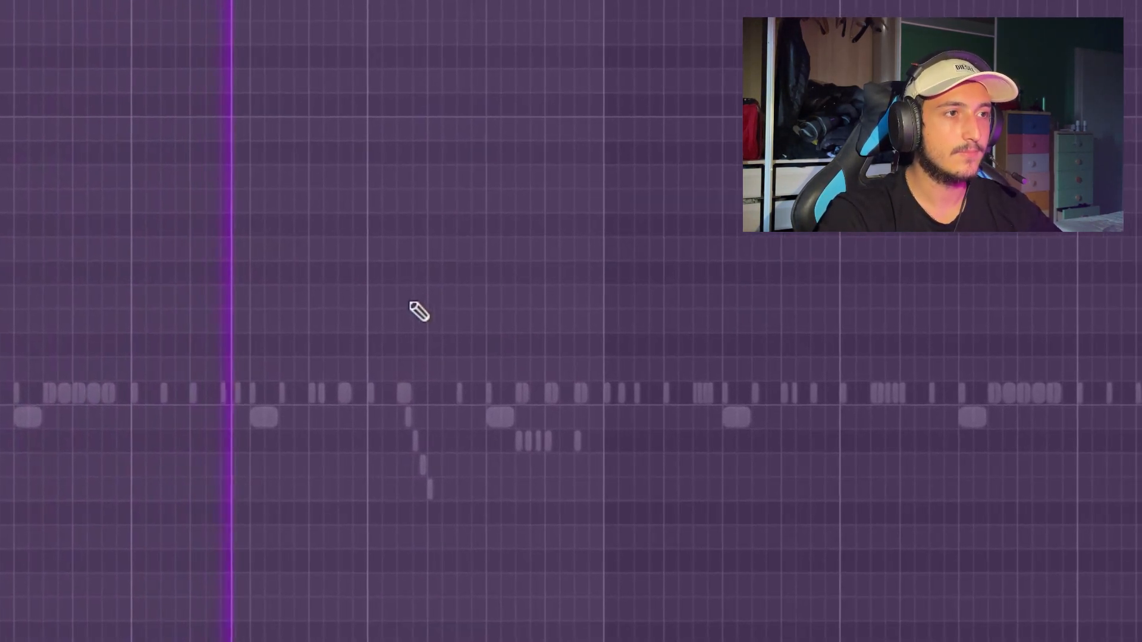
Place short percussion notes at F5 in bar 4, E5 at the start of bar 5, and D5 and F5 in bar 8
click(539, 305)
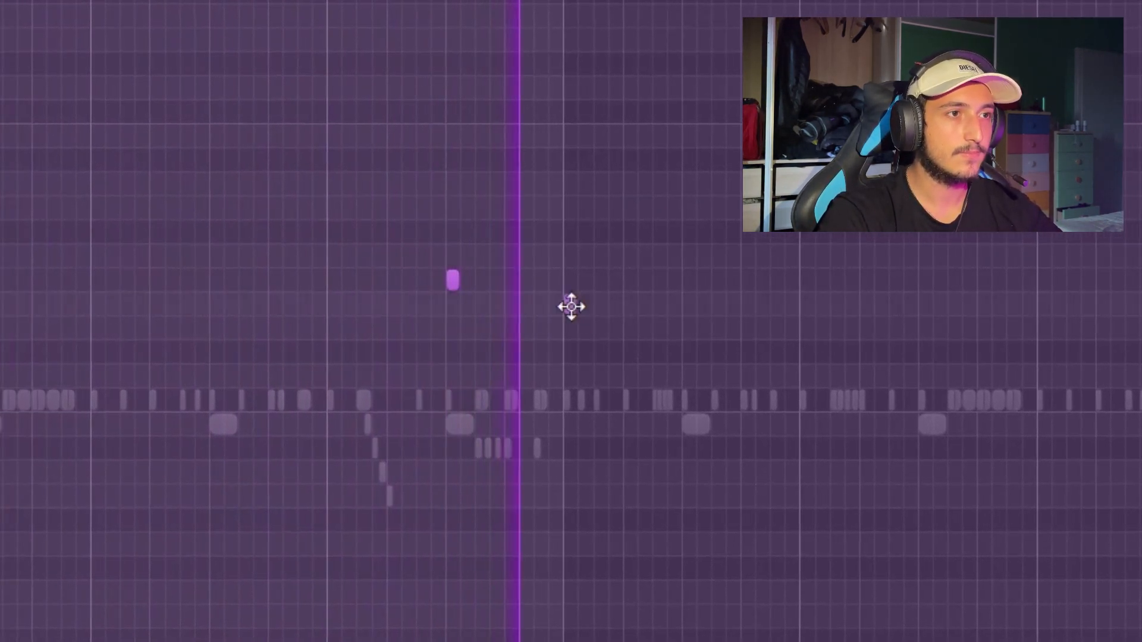
scroll(755, 436, down, 3)
scroll(1073, 322, up, 3)
click(623, 326)
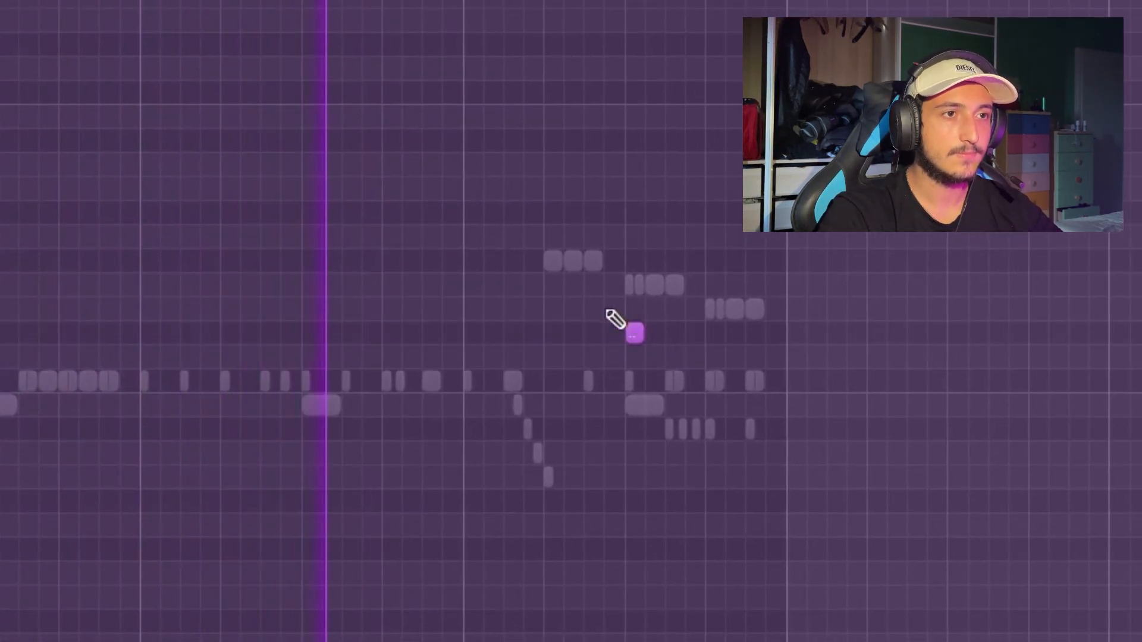
scroll(694, 288, up, 3)
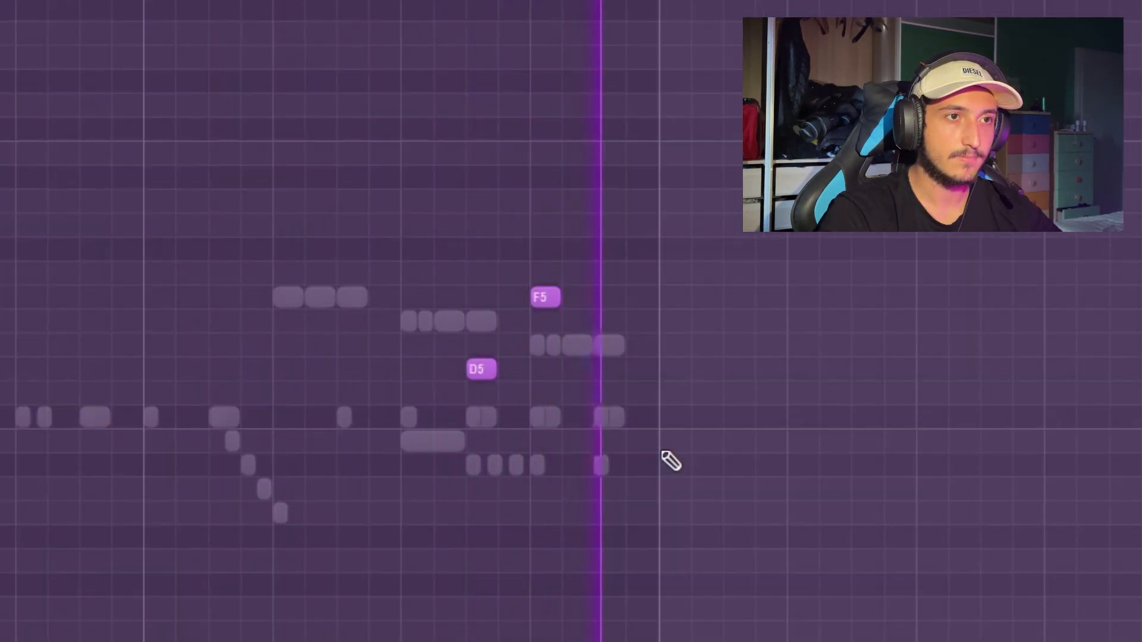
scroll(671, 452, down, 3)
scroll(476, 381, up, 5)
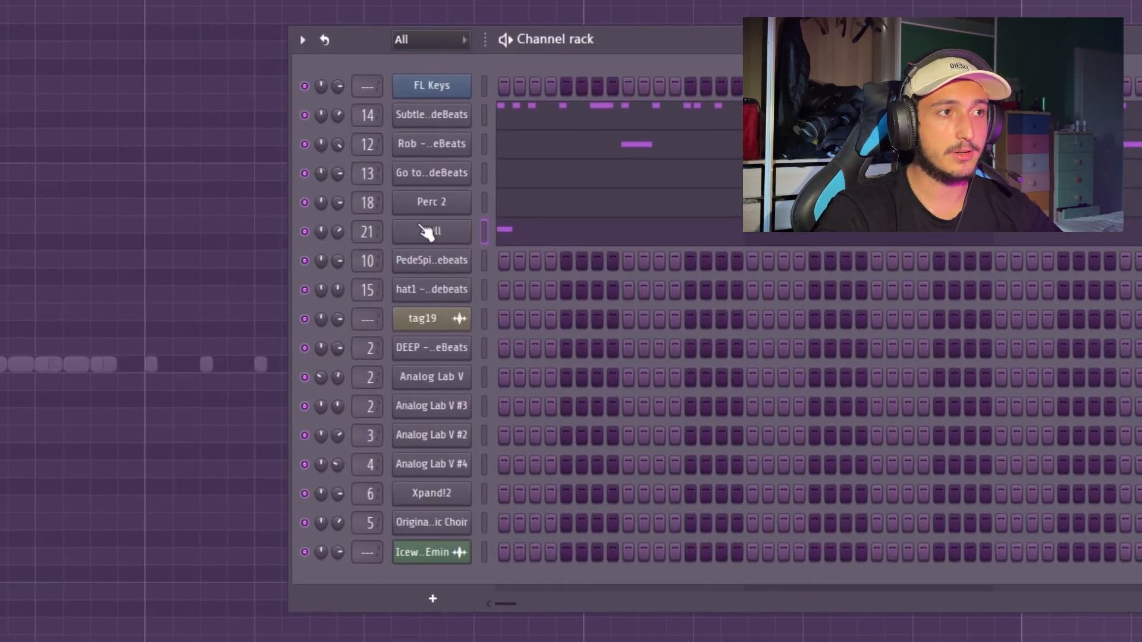
Set the Fruity Delay 2 feedback mode to ping-pong for the channel routed to mixer track 21
right_click(427, 233)
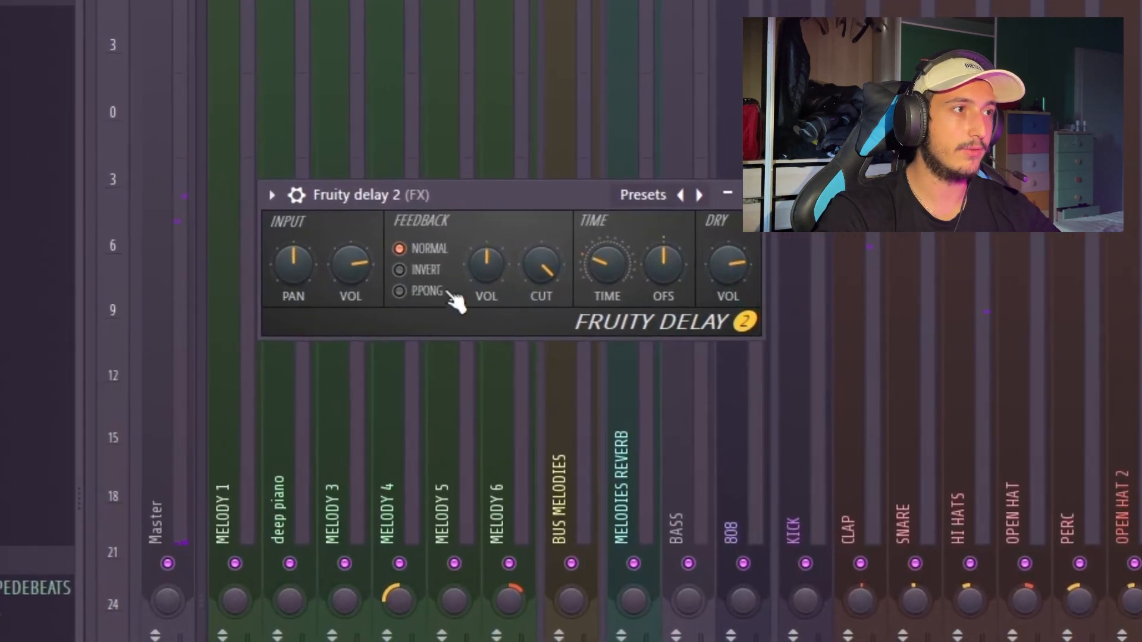
click(447, 292)
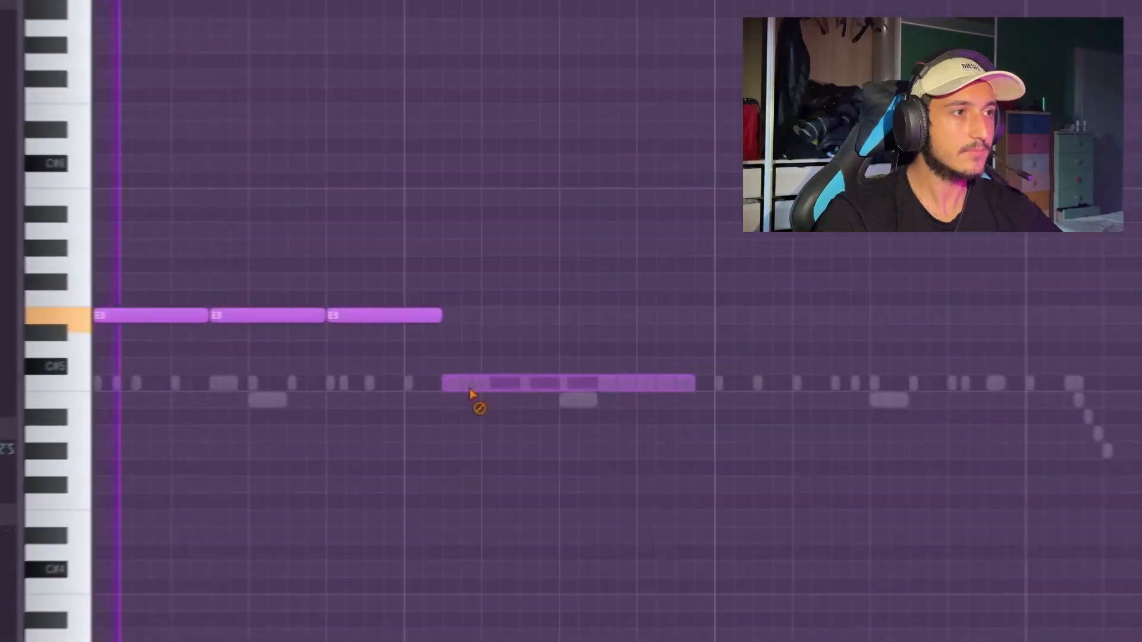
Add a long E5 bass note reaching the end of bar 2 and duplicate the two-bar PedeSpinz Short pattern into bars 3 and 4
drag(440, 321, 715, 339)
key(ctrl+b)
key(ctrl+d)
scroll(664, 545, down, 2)
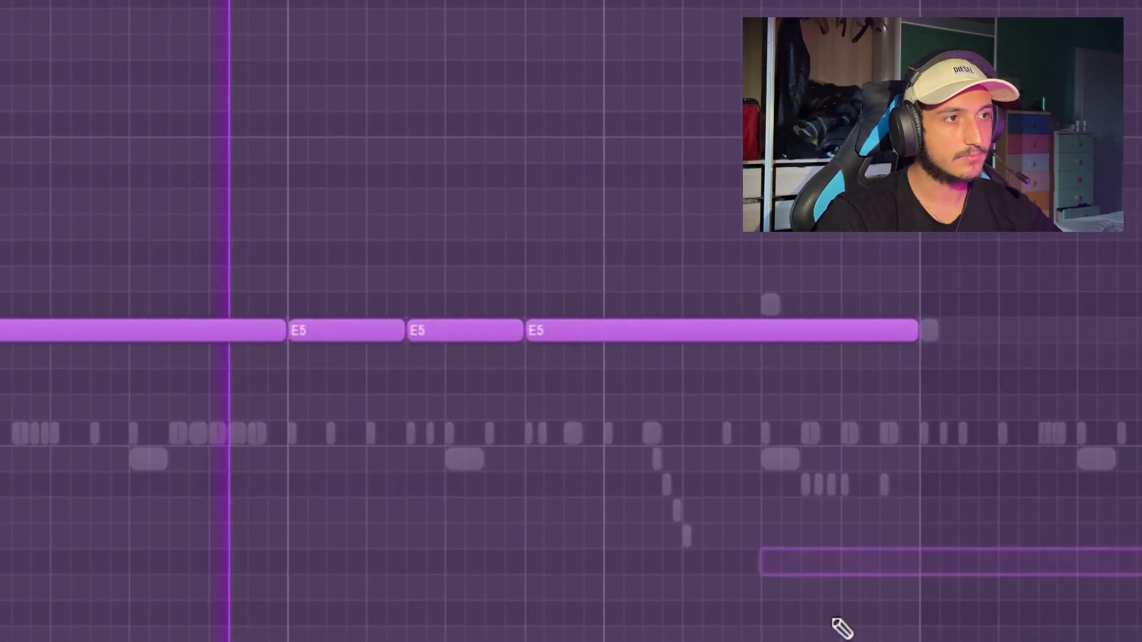
Shorten the last E5 bass note, add D5 and F5 at the end of bar 4, and delete the long note starting at bar 5
scroll(833, 624, up, 3)
drag(737, 576, 432, 407)
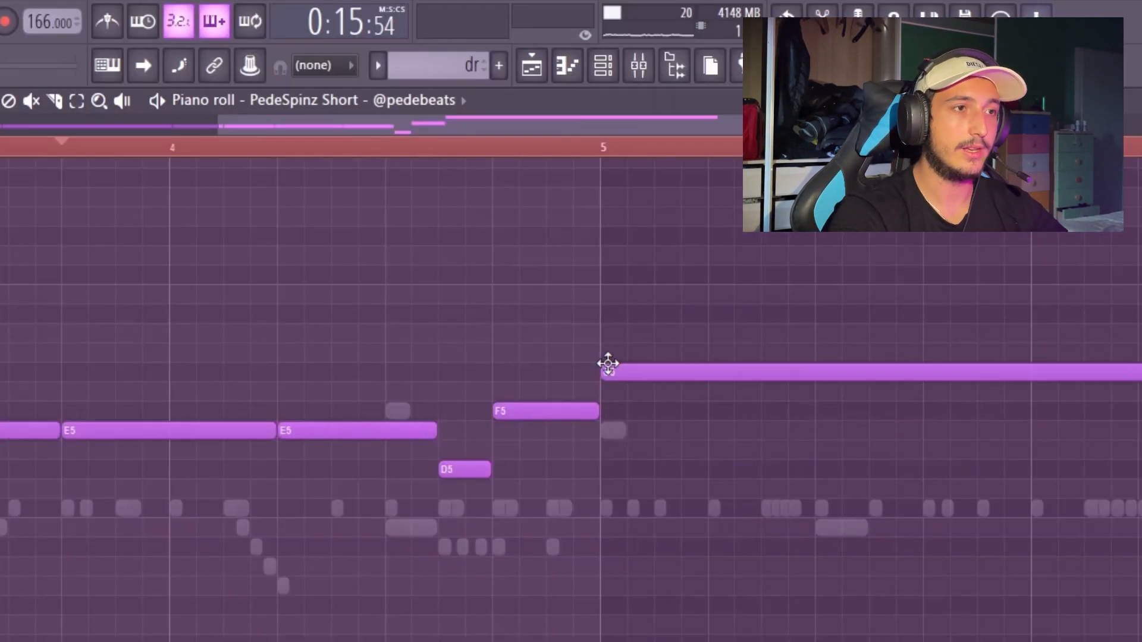
right_click(605, 364)
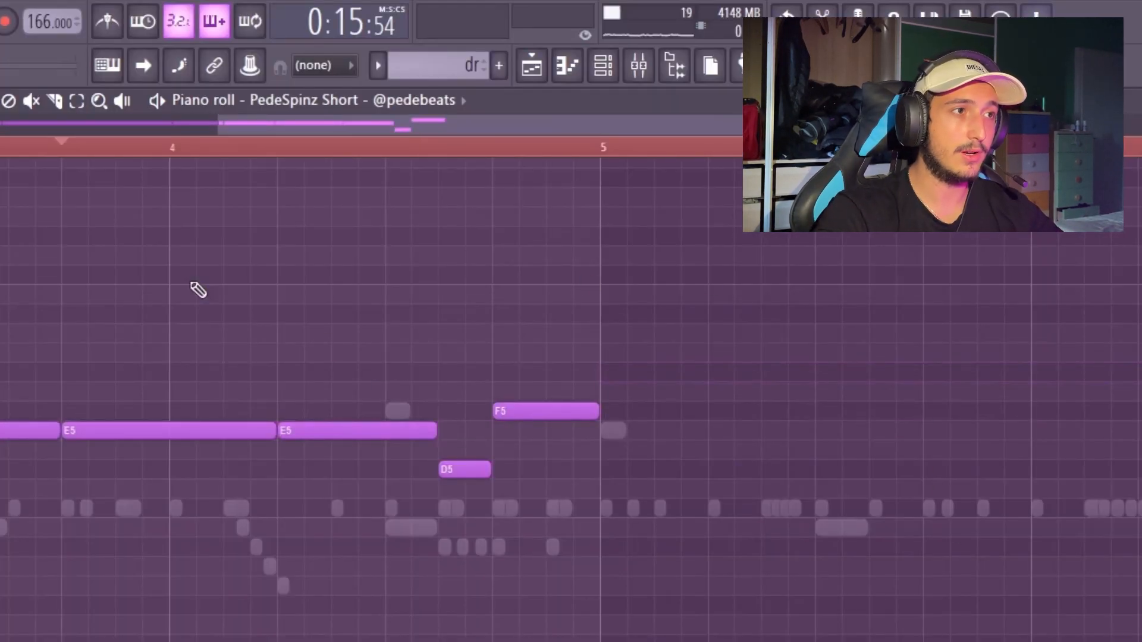
Play back the PedeSpinz Short bass line and duplicate its four-bar pattern into bars 5 to 8
key(space)
scroll(464, 345, down, 3)
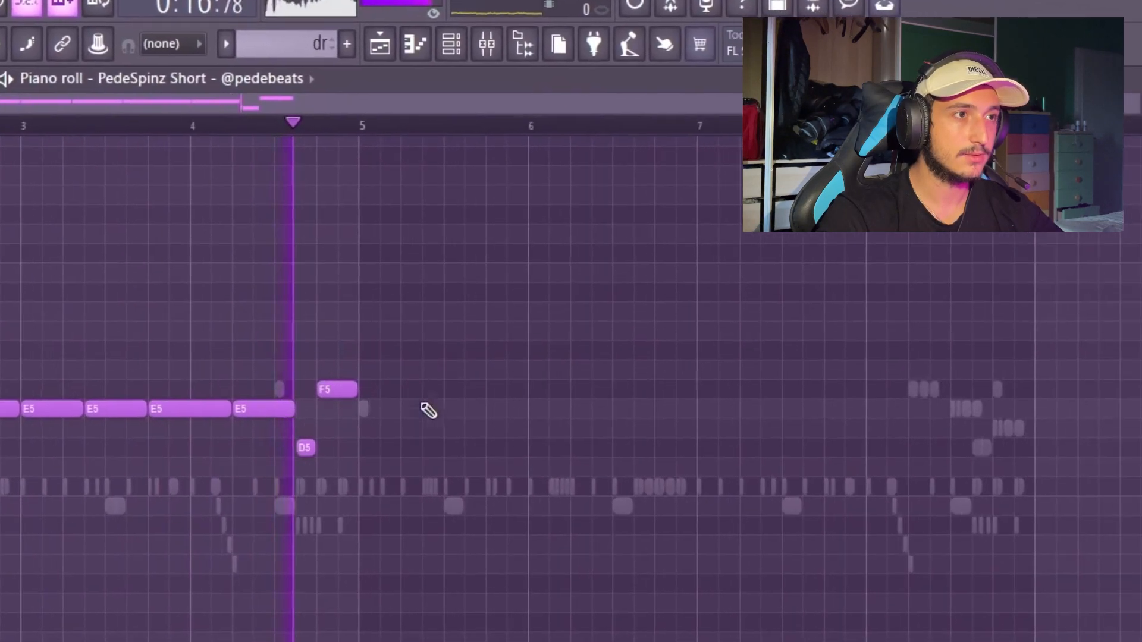
key(ctrl+b)
scroll(901, 465, up, 3)
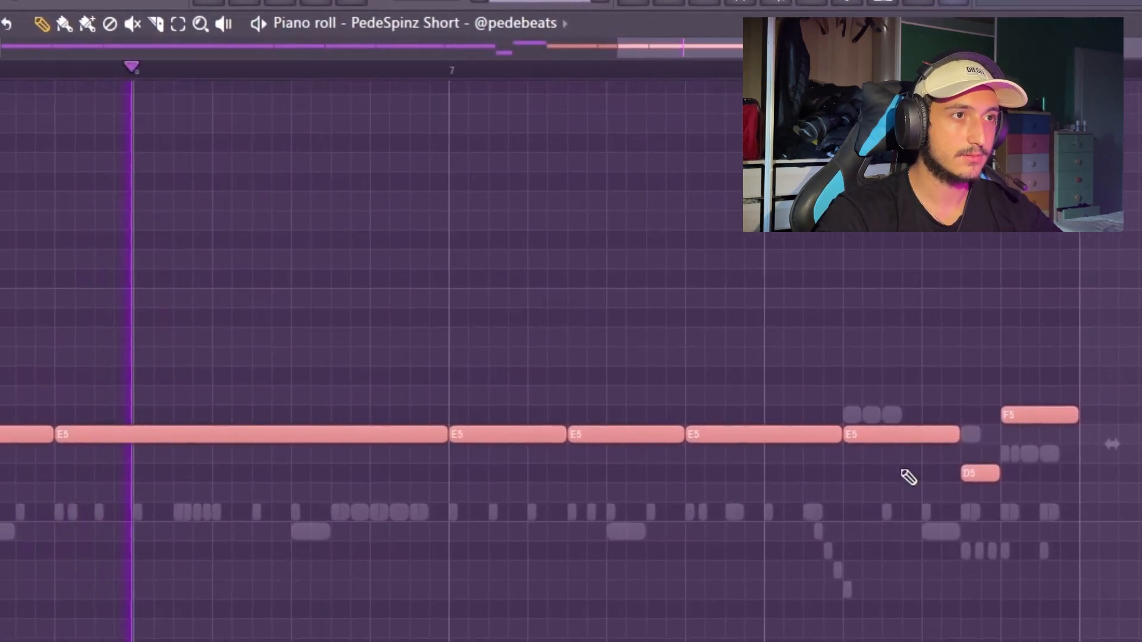
scroll(1113, 491, down, 3)
scroll(1030, 440, up, 3)
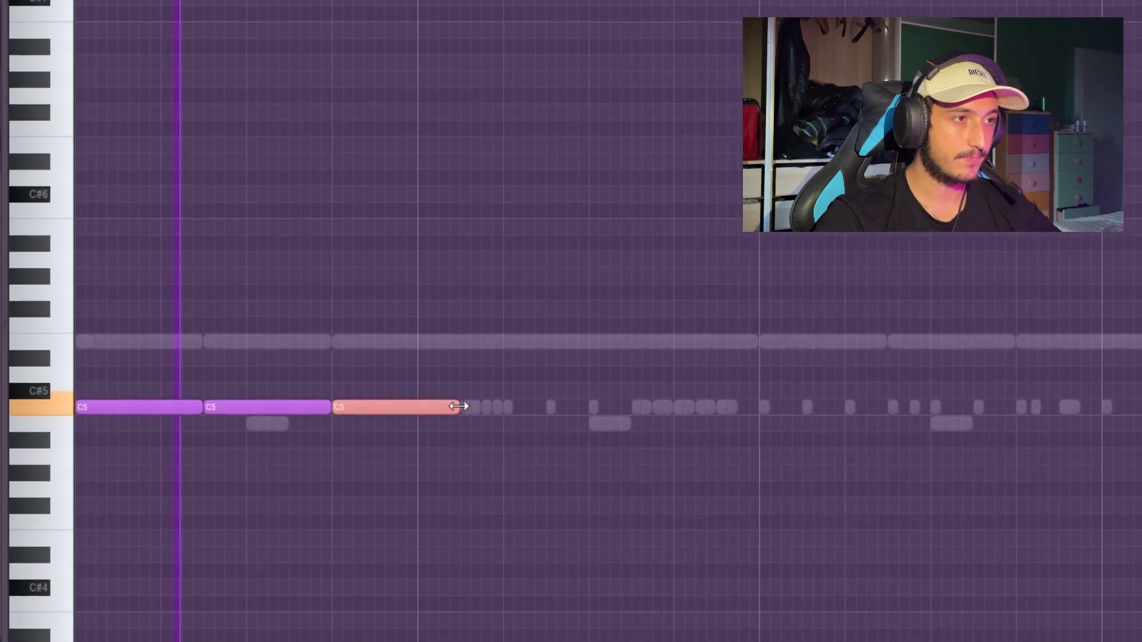
Extend the third C5 note to the end of bar 2 and continue the line with two shorter C5 notes in bar 3
drag(461, 408, 902, 373)
scroll(908, 387, down, 3)
key(ctrl+b)
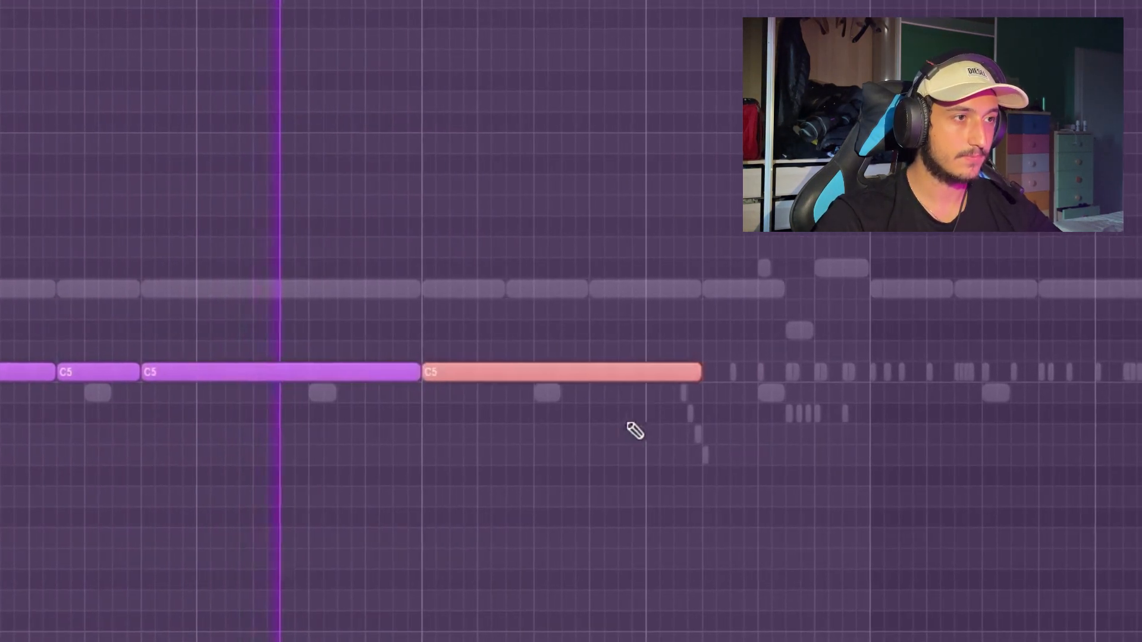
right_click(512, 381)
key(ctrl+b)
right_click(438, 372)
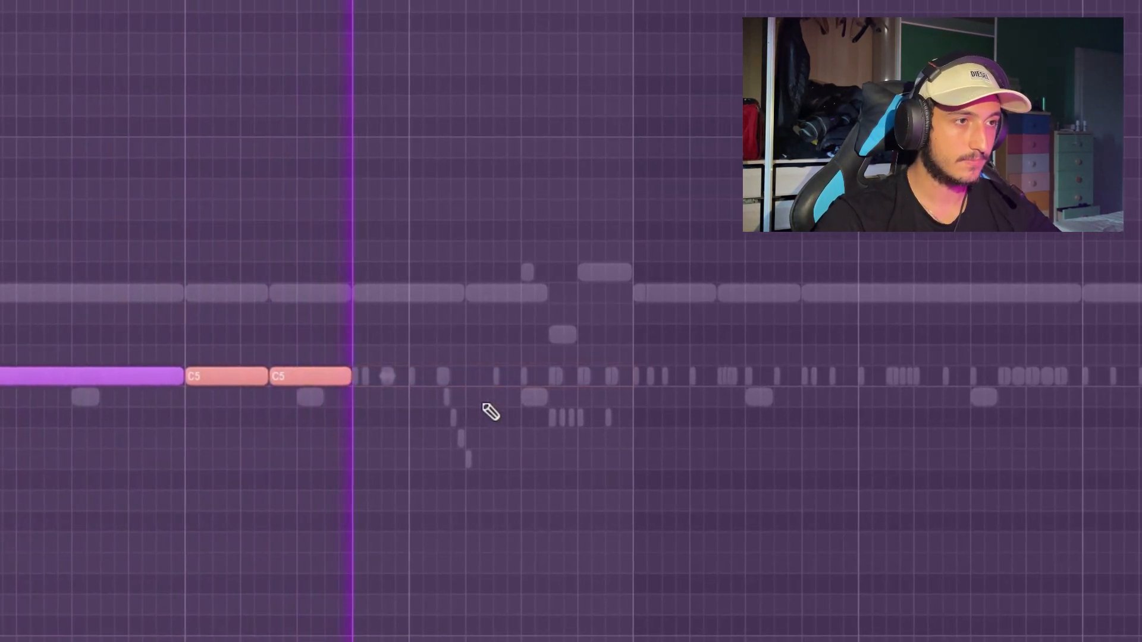
drag(411, 376, 687, 378)
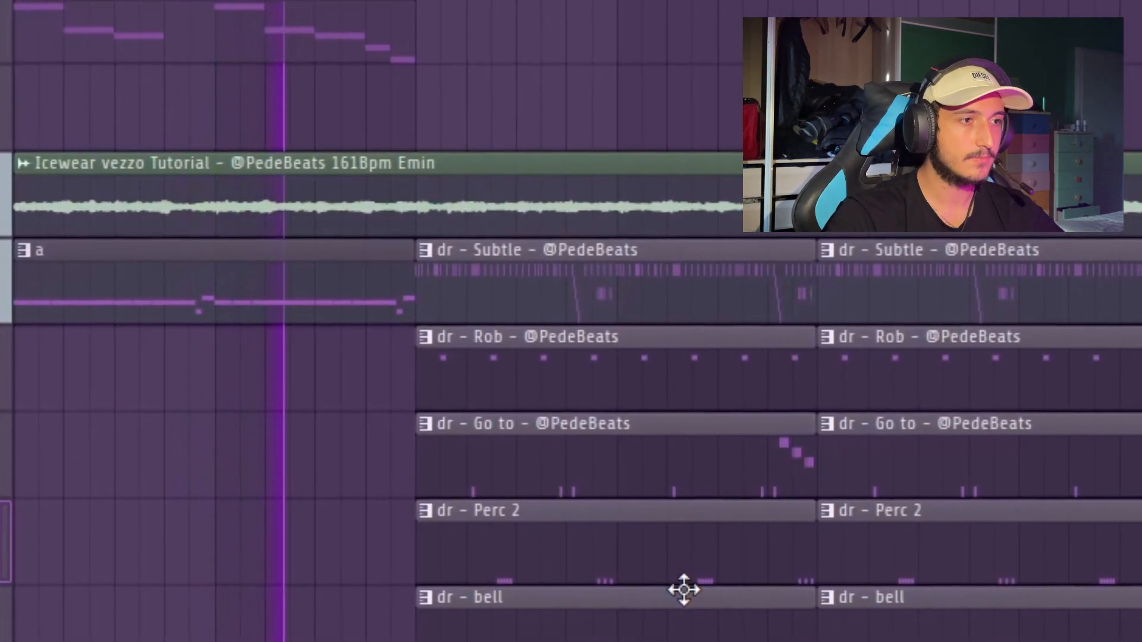
Place a one-bar clip with the final fill of the Go to percussion pattern directly before the drum section in the playlist
drag(1, 500, 320, 505)
scroll(322, 507, up, 5)
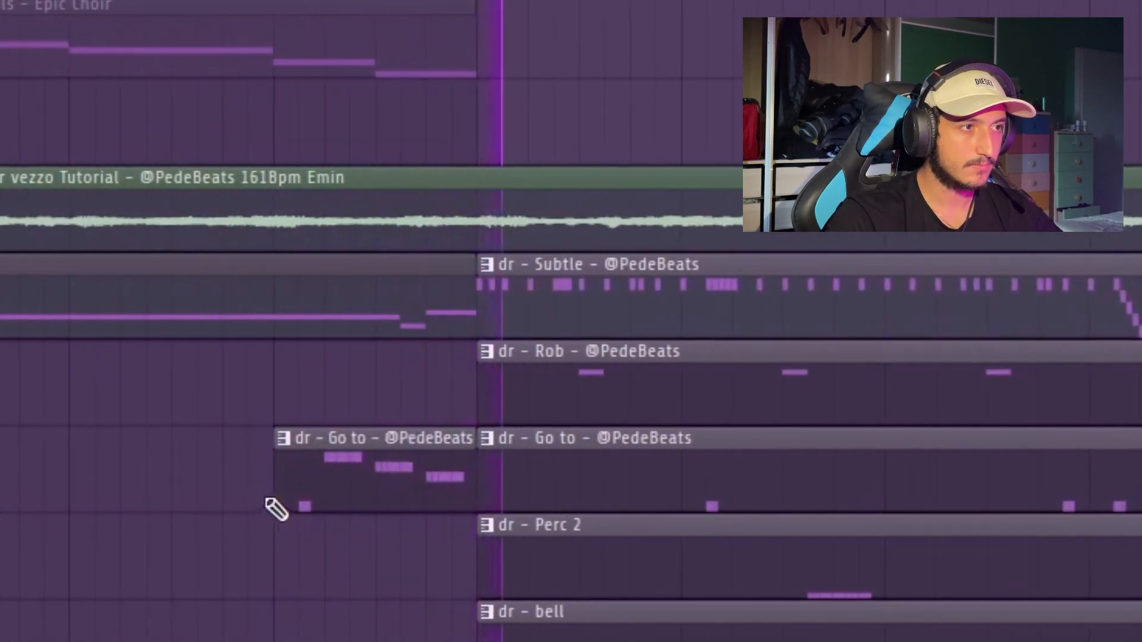